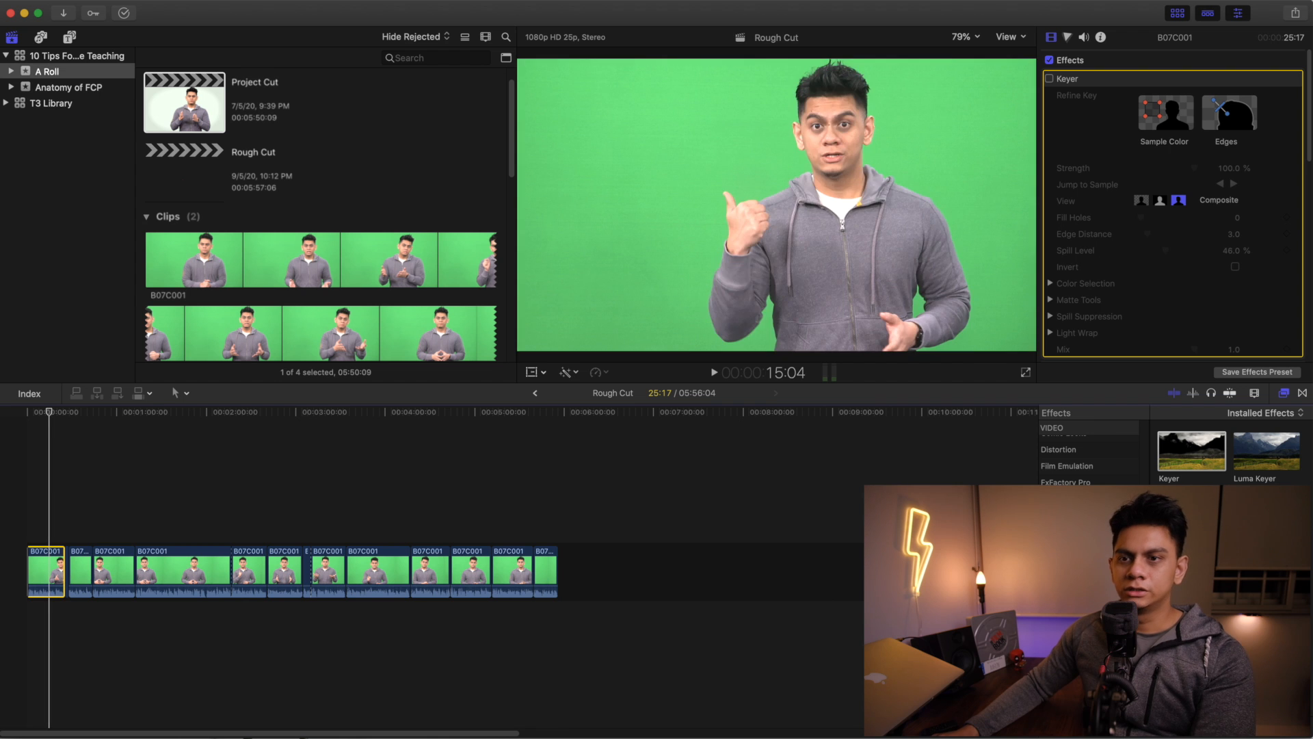
- Apply the Keyer effect to the first green-screen clip in the timeline
{"action": "mouse_move", "coordinate": [50, 414]}
{"action": "left_mouse_down"}
{"action": "mouse_move", "coordinate": [21, 419]}
{"action": "mouse_move", "coordinate": [193, 421]}
{"action": "mouse_move", "coordinate": [43, 415]}
{"action": "mouse_move", "coordinate": [53, 424]}
{"action": "left_mouse_up"}
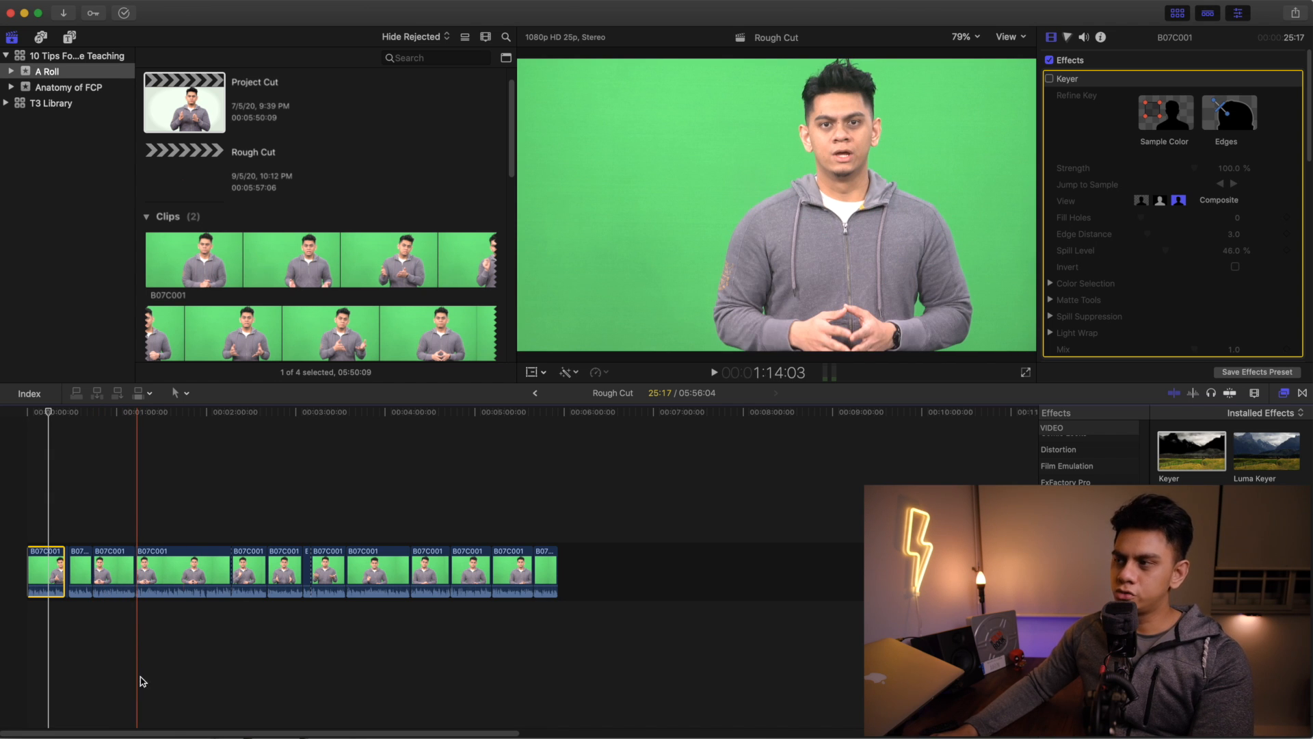
{"action": "left_click", "coordinate": [1301, 395]}
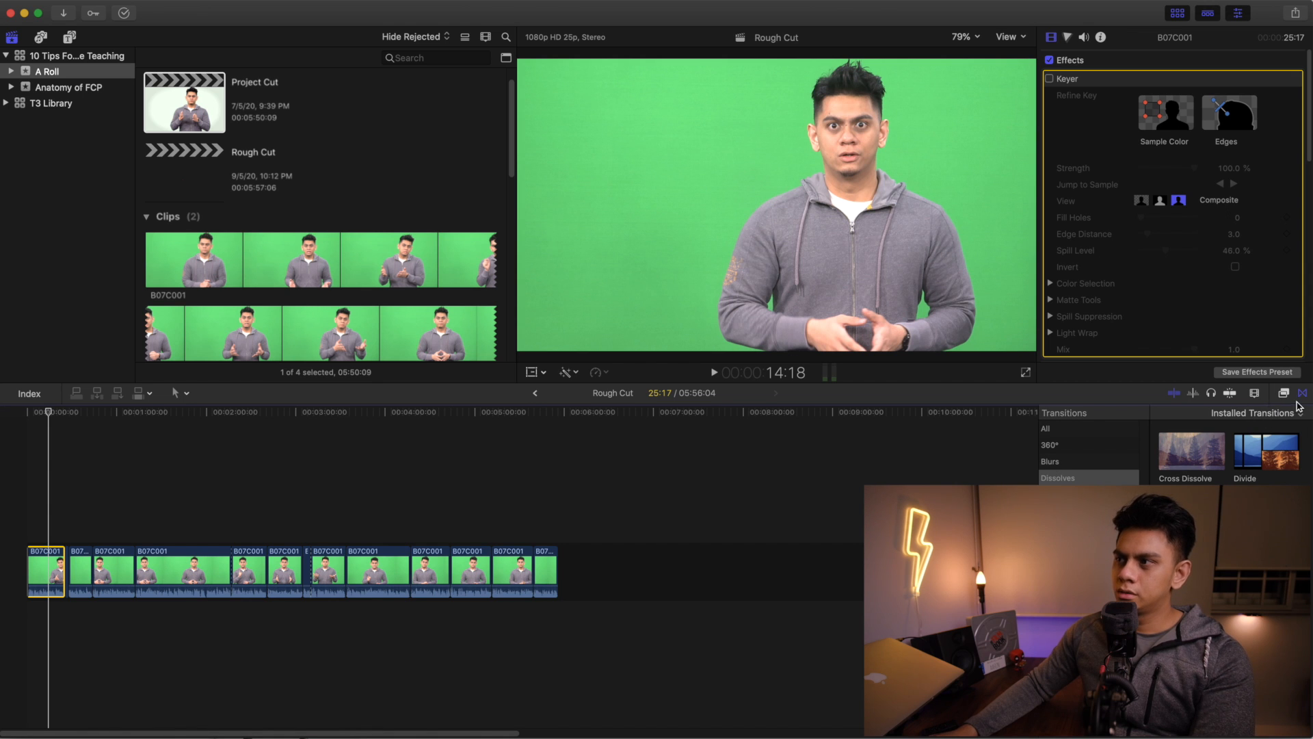
{"action": "left_click", "coordinate": [1284, 395]}
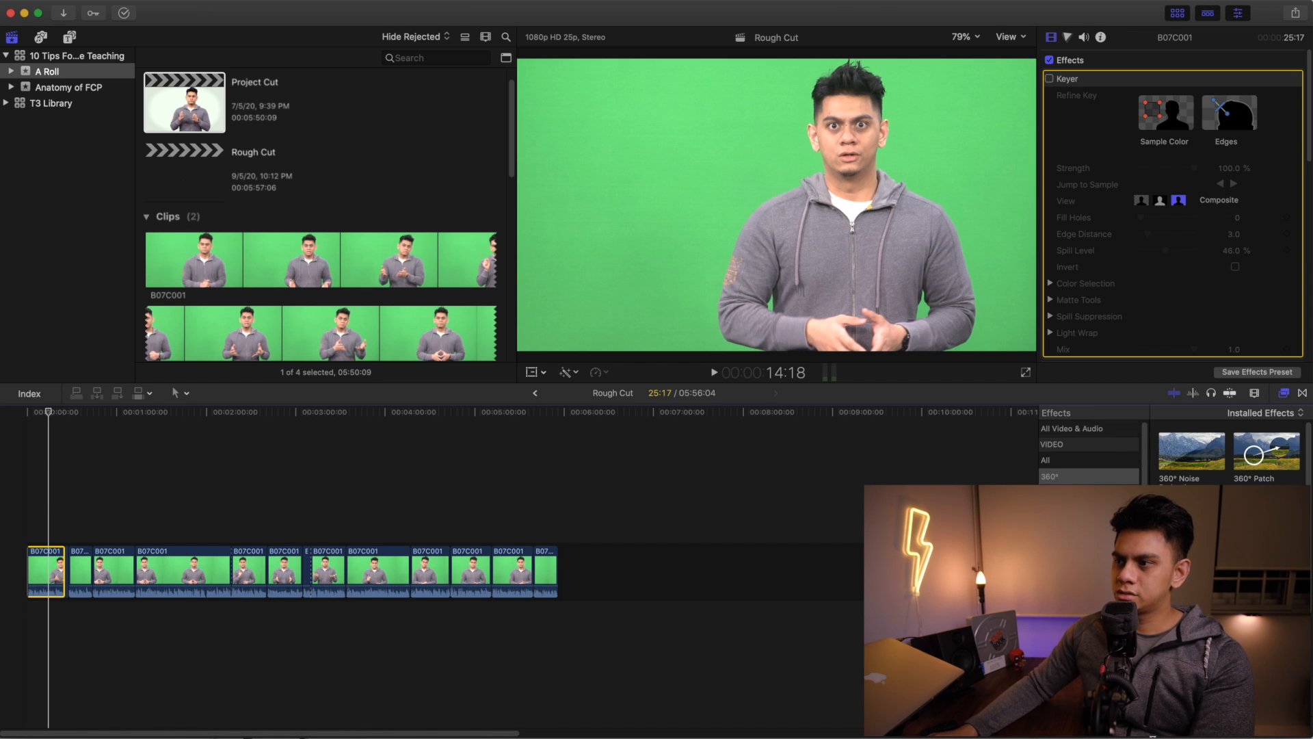
{"action": "left_click", "coordinate": [1071, 459]}
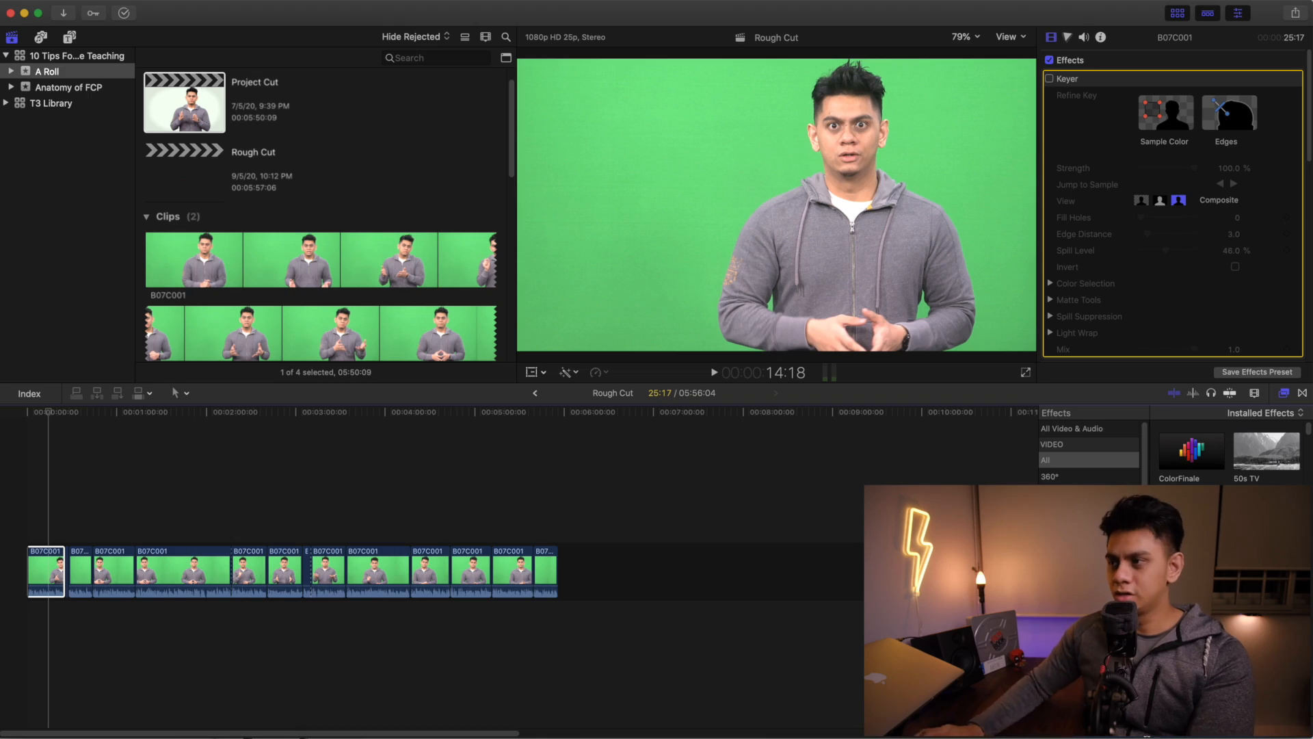
{"action": "scroll", "coordinate": [1231, 455], "scroll_direction": "down", "scroll_amount": 5}
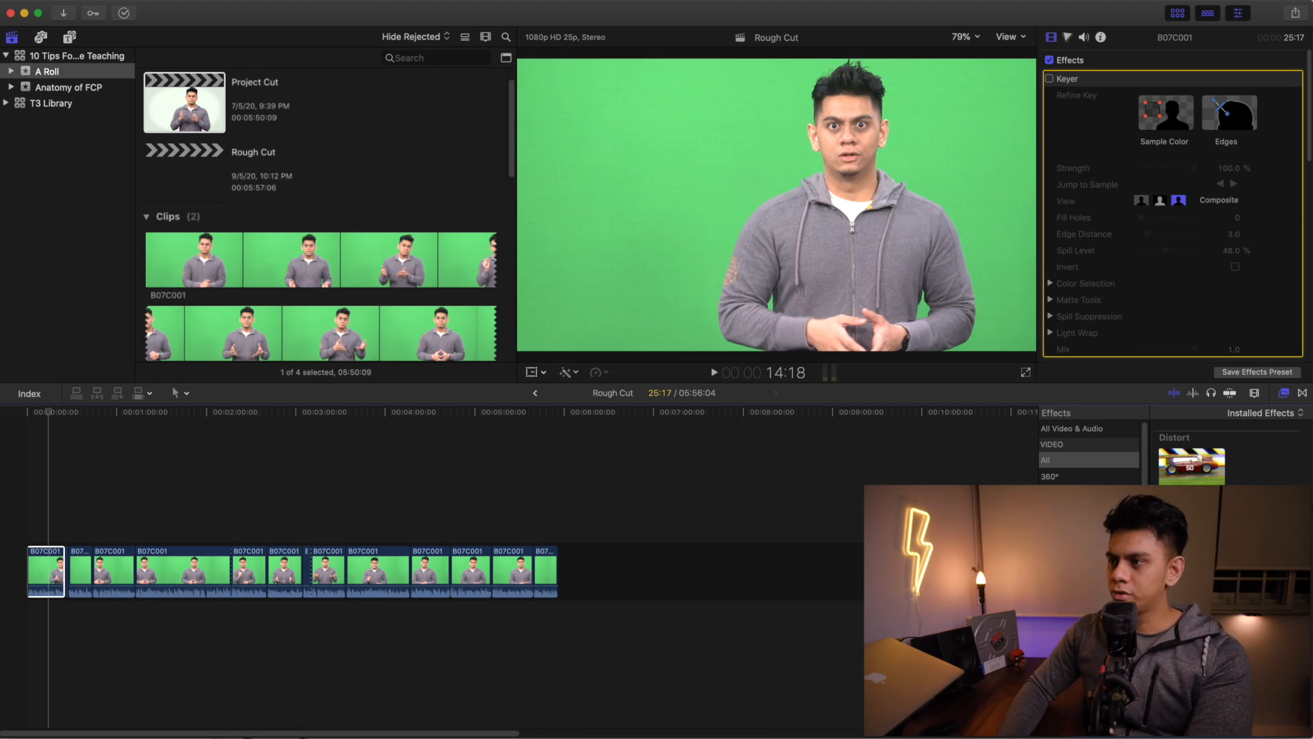
{"action": "scroll", "coordinate": [1231, 455], "scroll_direction": "down", "scroll_amount": 5}
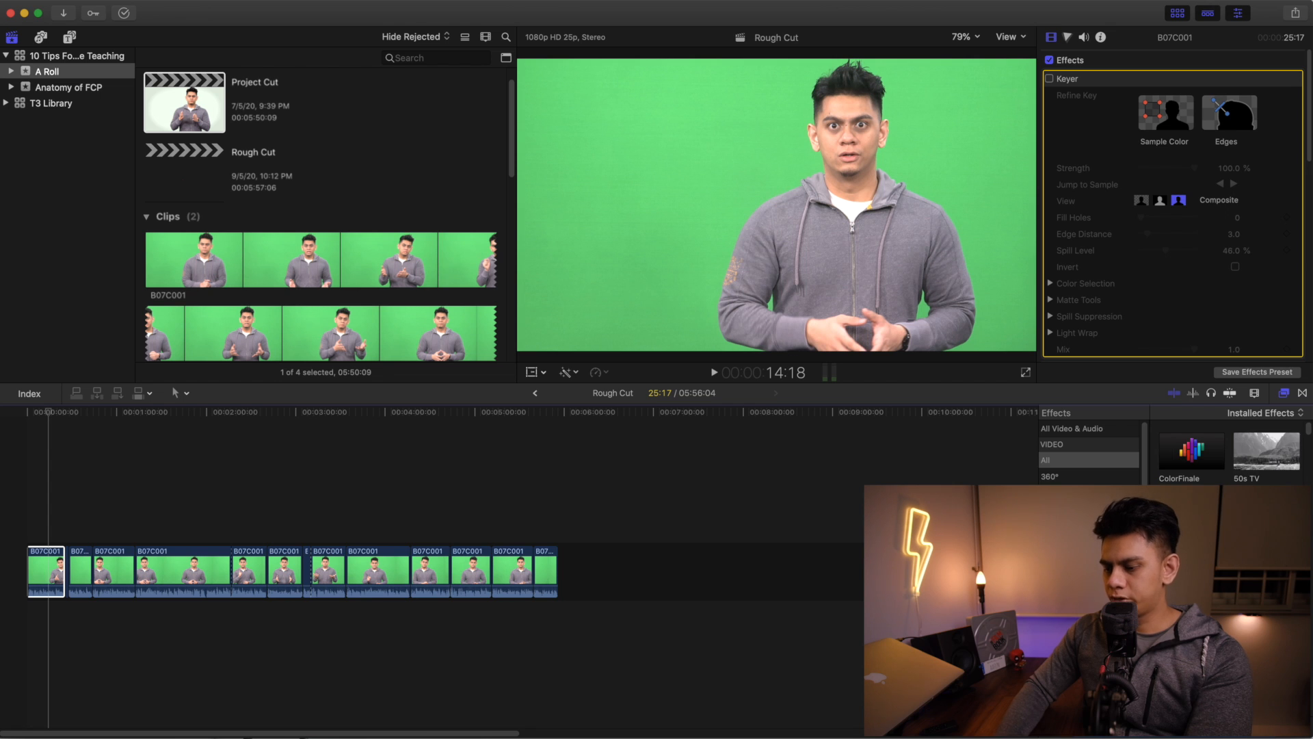
{"action": "scroll", "coordinate": [1231, 455], "scroll_direction": "down", "scroll_amount": 5}
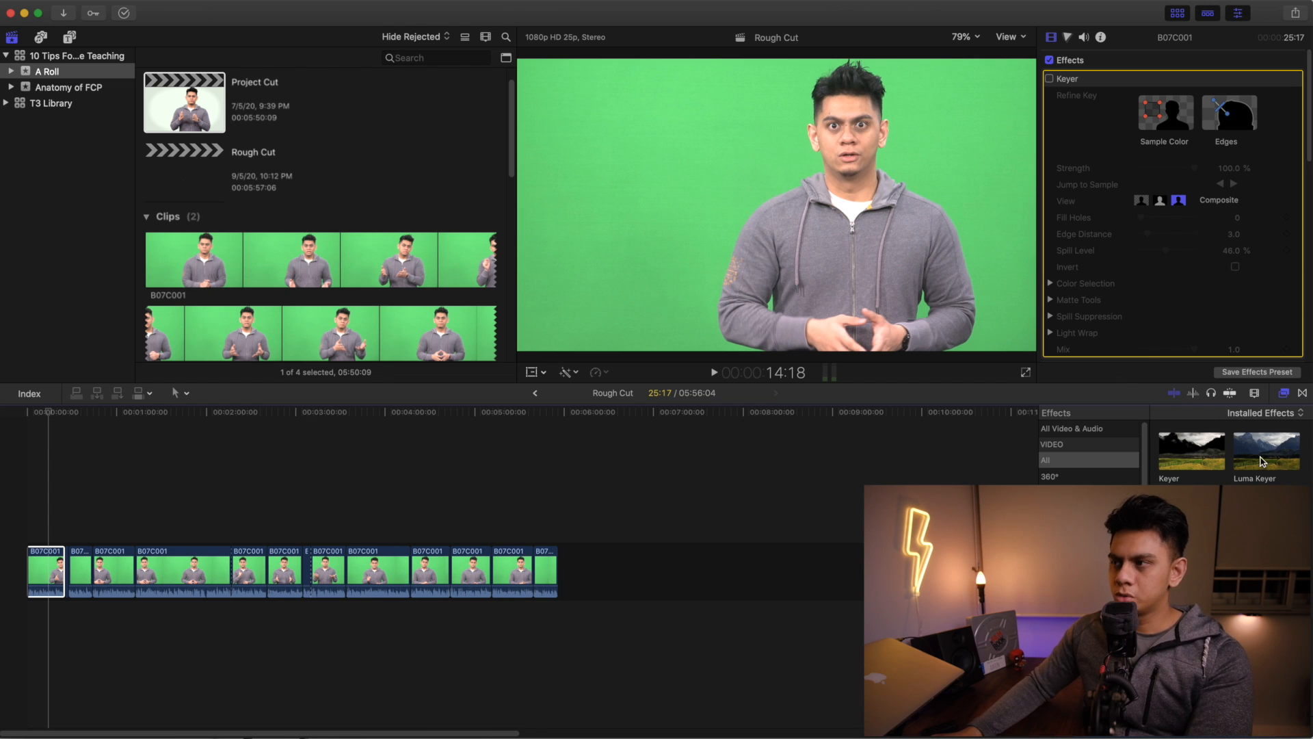
{"action": "left_click", "coordinate": [1198, 457]}
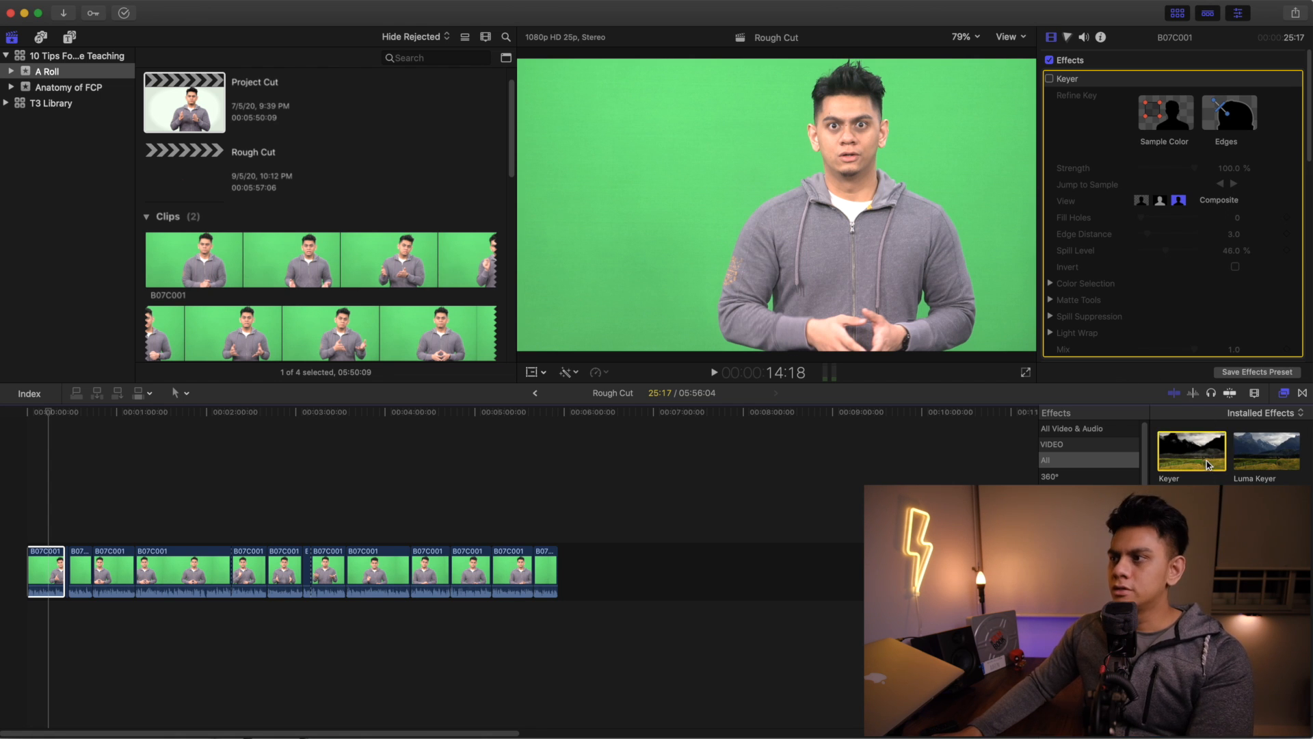
{"action": "left_click_drag", "start_coordinate": [1208, 459], "coordinate": [61, 575]}
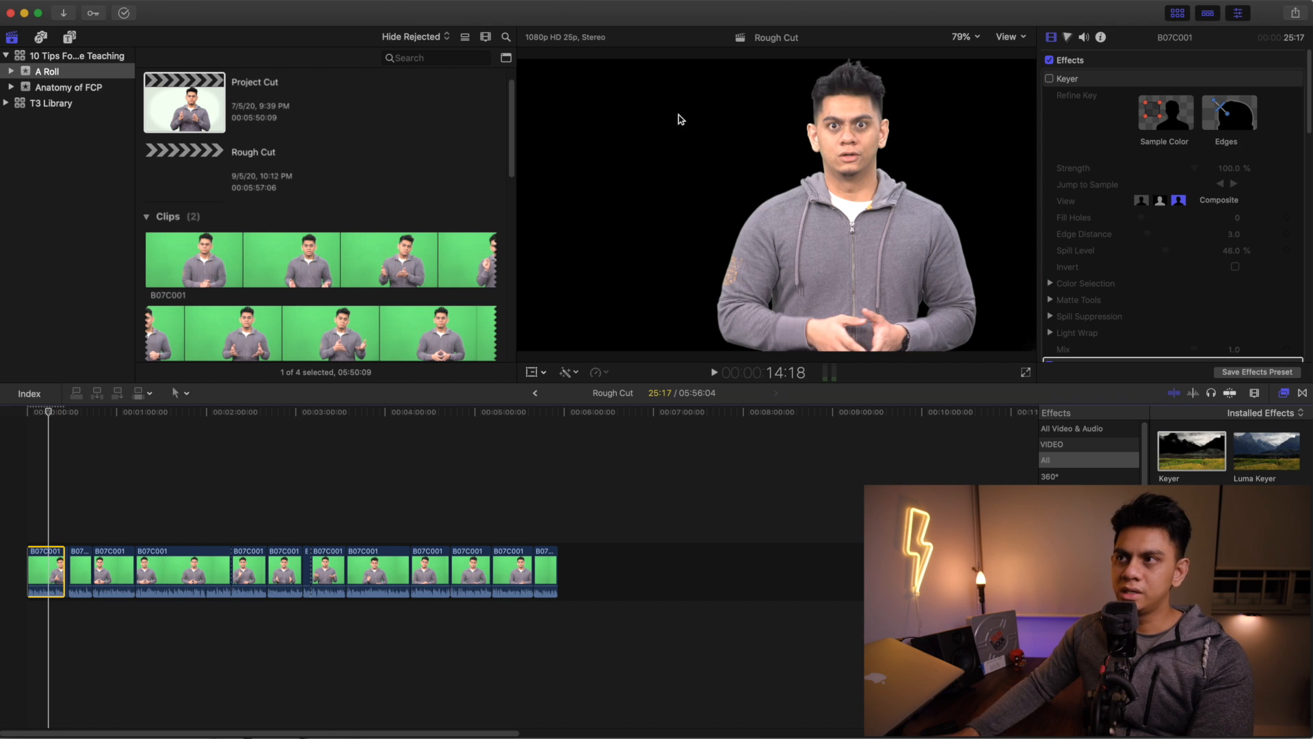
- Find the Whites generator by searching for "white" and place it beneath the first clip at the start of the timeline
{"action": "left_click_drag", "start_coordinate": [41, 412], "coordinate": [44, 416]}
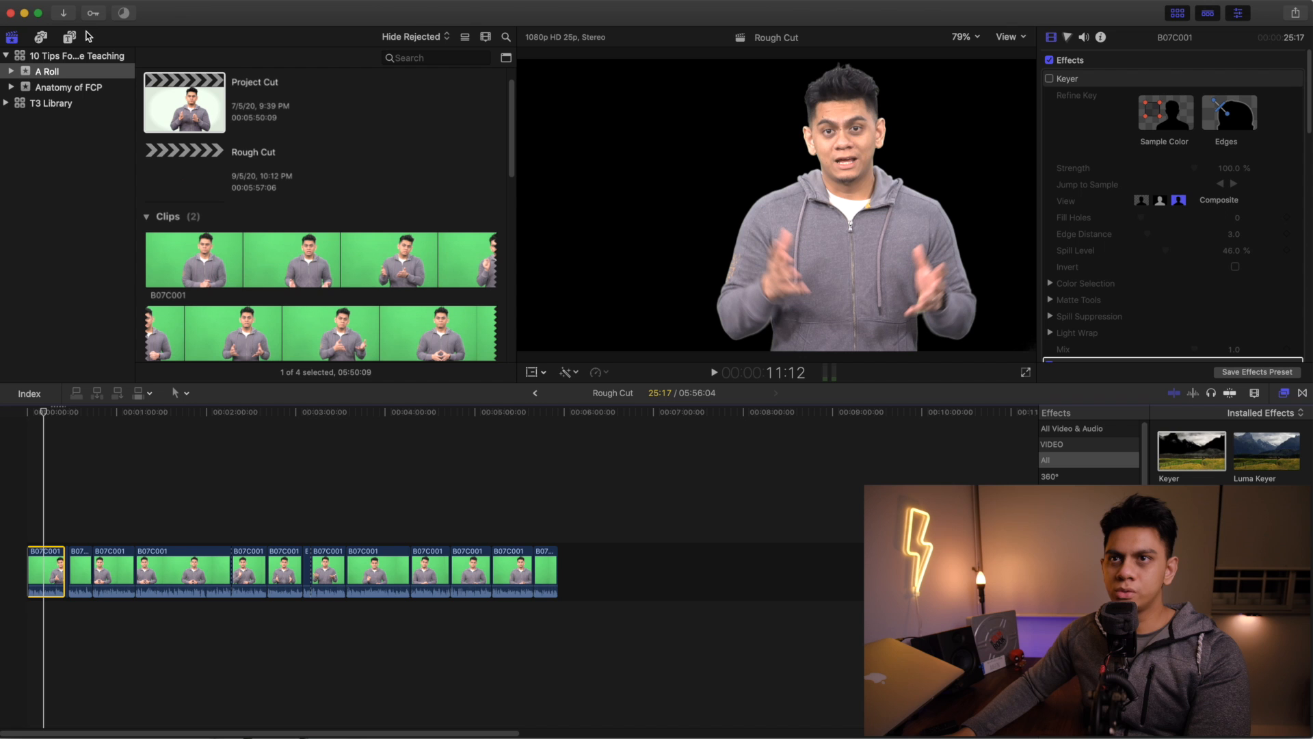
{"action": "left_click", "coordinate": [71, 37]}
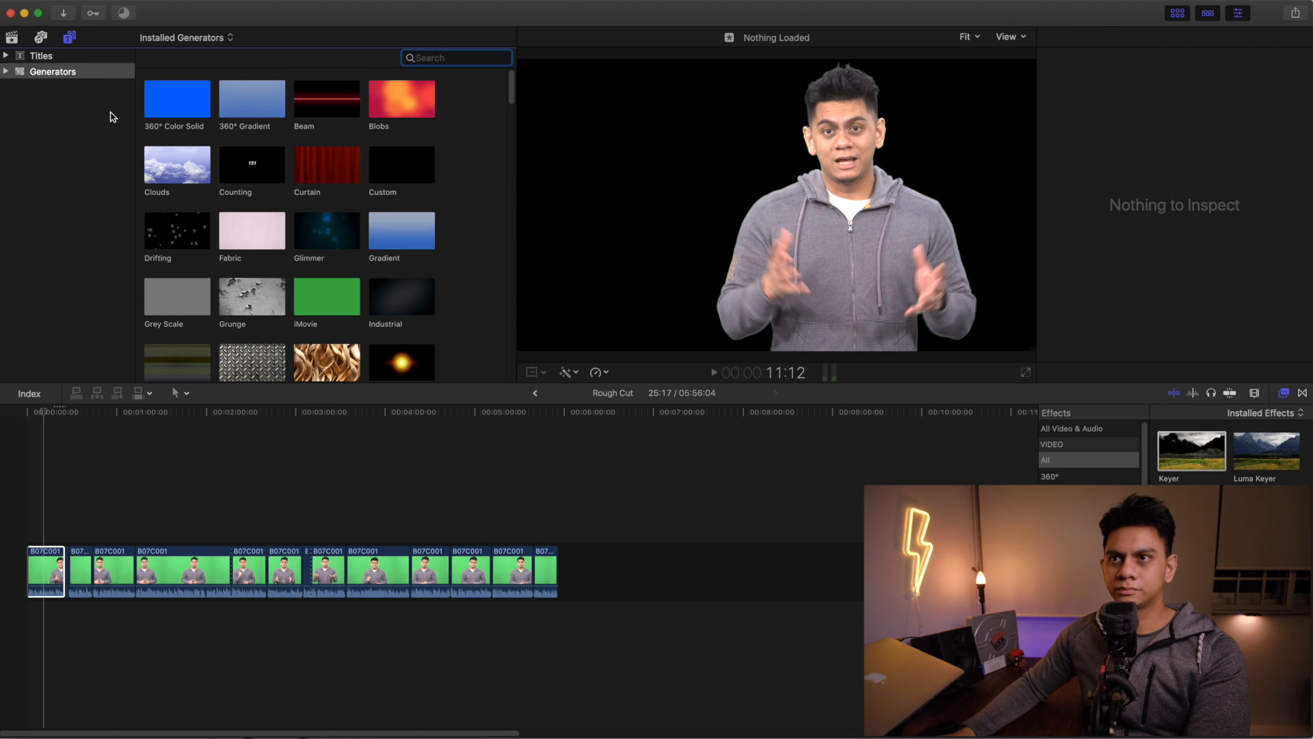
{"action": "type", "text": "white"}
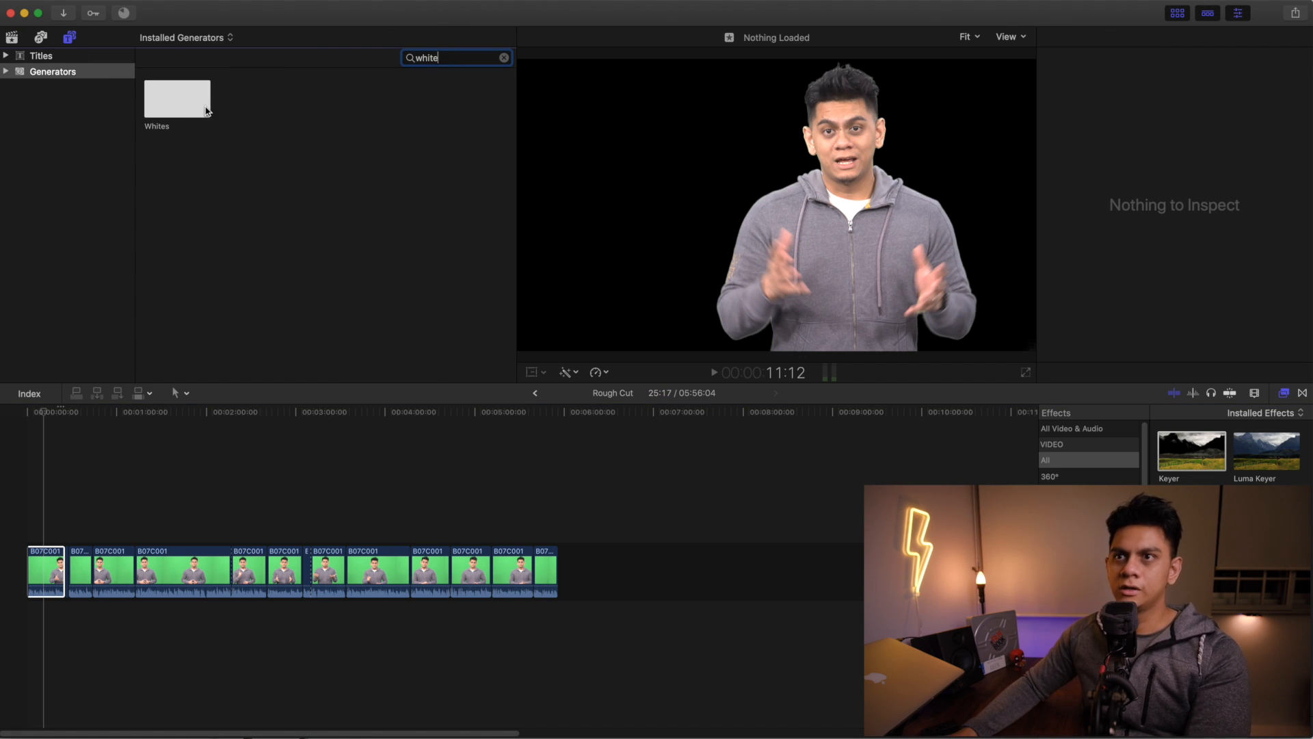
{"action": "left_click", "coordinate": [205, 109]}
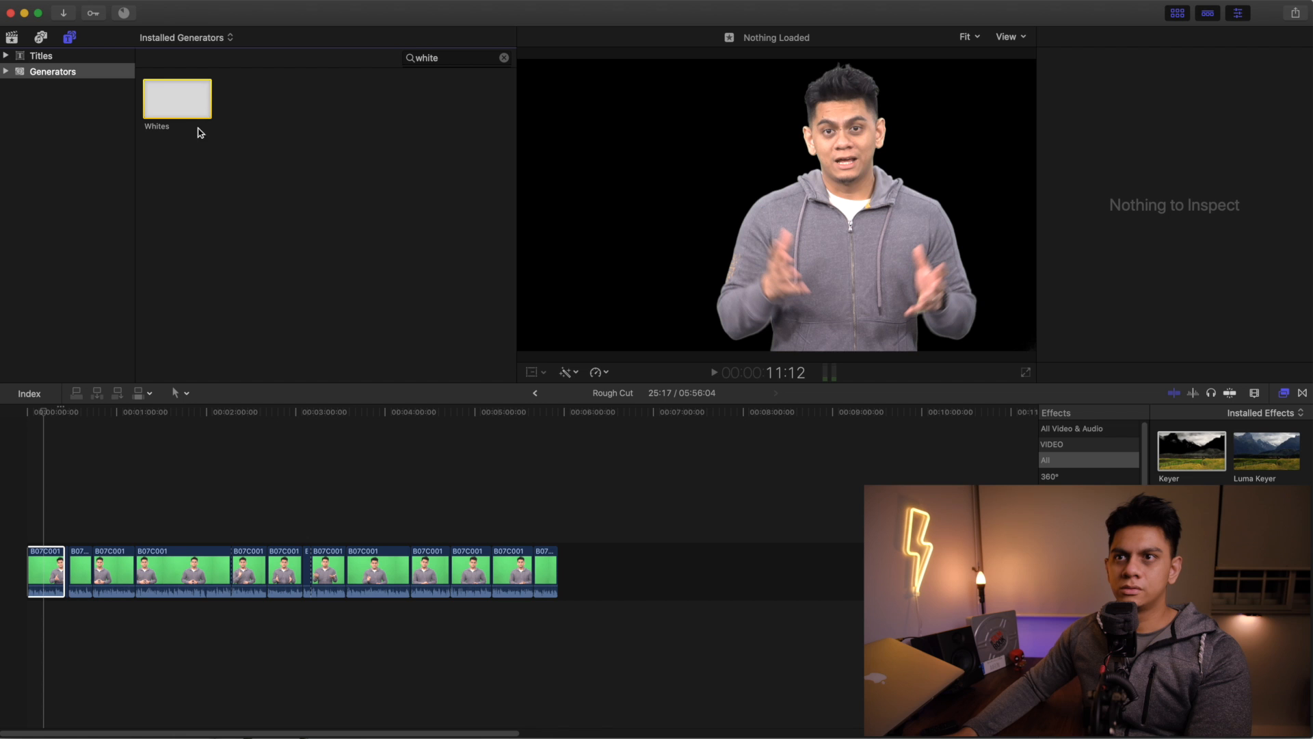
{"action": "left_click_drag", "start_coordinate": [153, 98], "coordinate": [38, 630]}
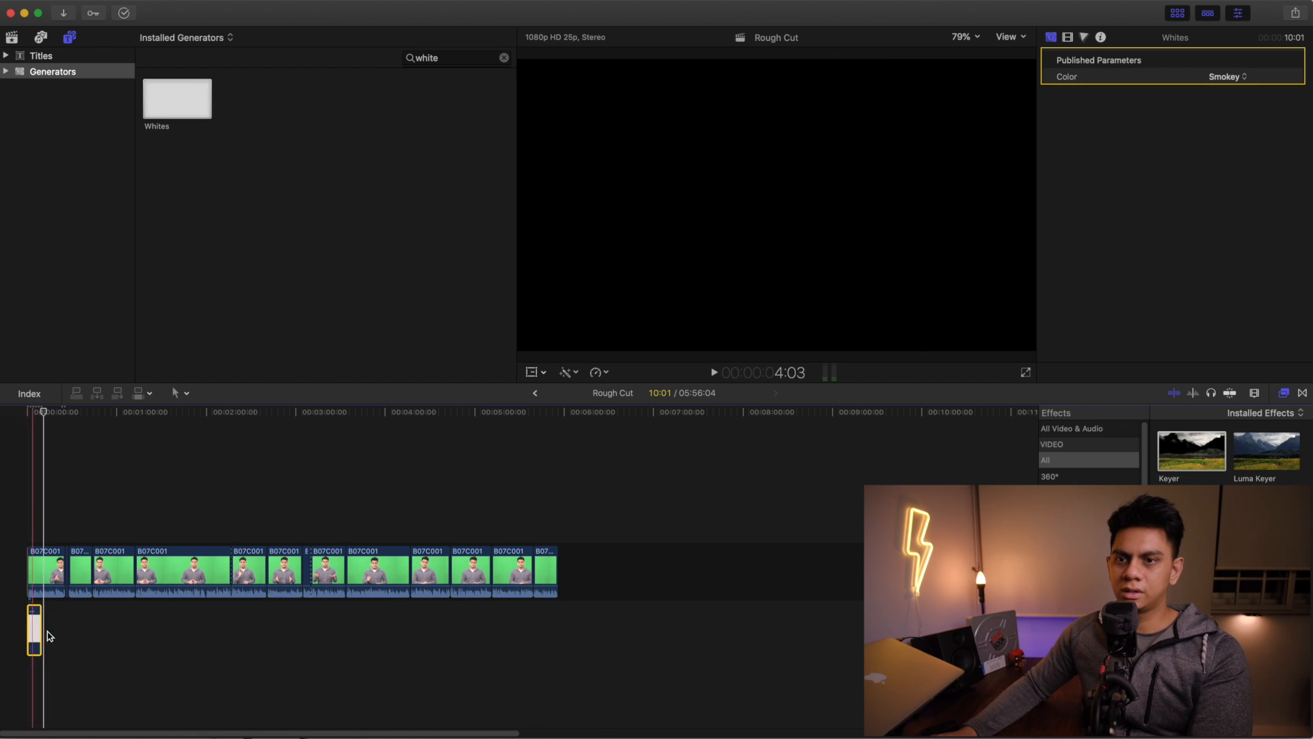
- Extend the Whites generator to a duration of 25:06 so it runs beneath the first clip
{"action": "left_click_drag", "start_coordinate": [41, 626], "coordinate": [62, 625]}
{"action": "key", "text": "super+minus"}
{"action": "key", "text": "super+equal"}
{"action": "key", "text": "super+equal"}
{"action": "key", "text": "super+equal"}
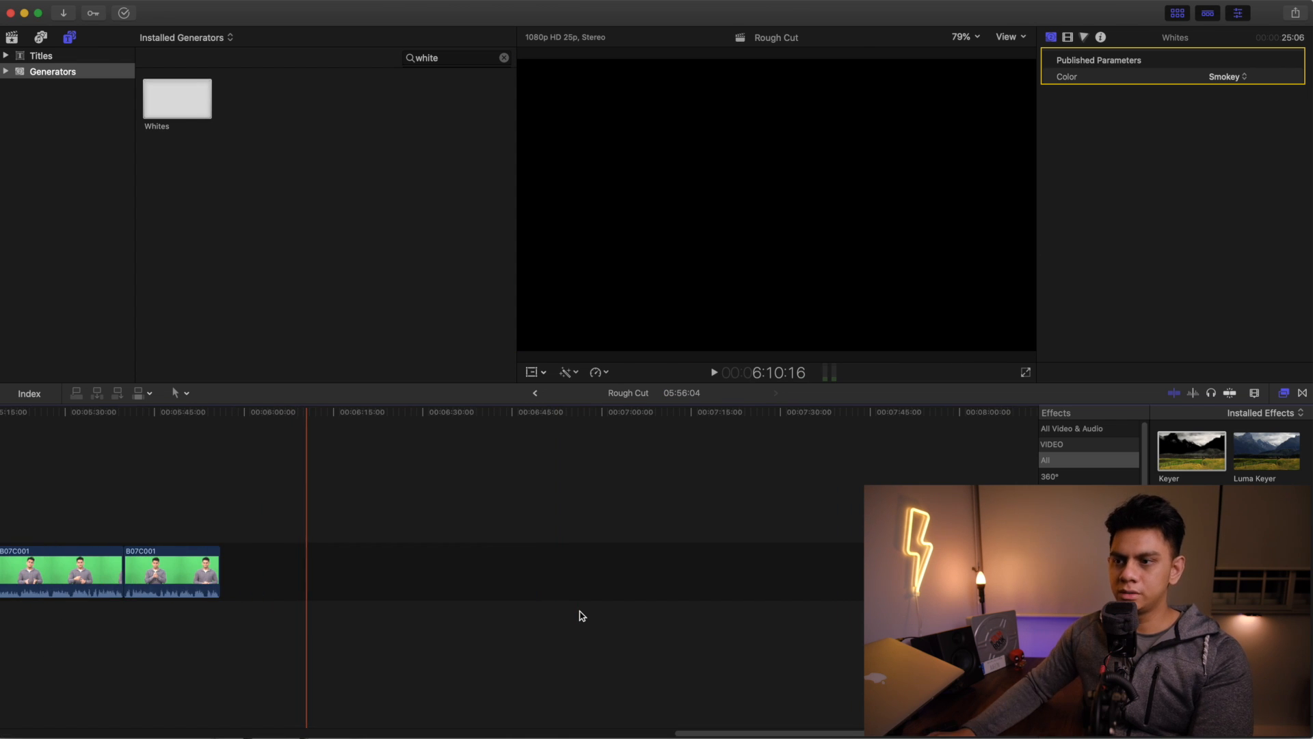
{"action": "left_click_drag", "start_coordinate": [780, 733], "coordinate": [18, 731]}
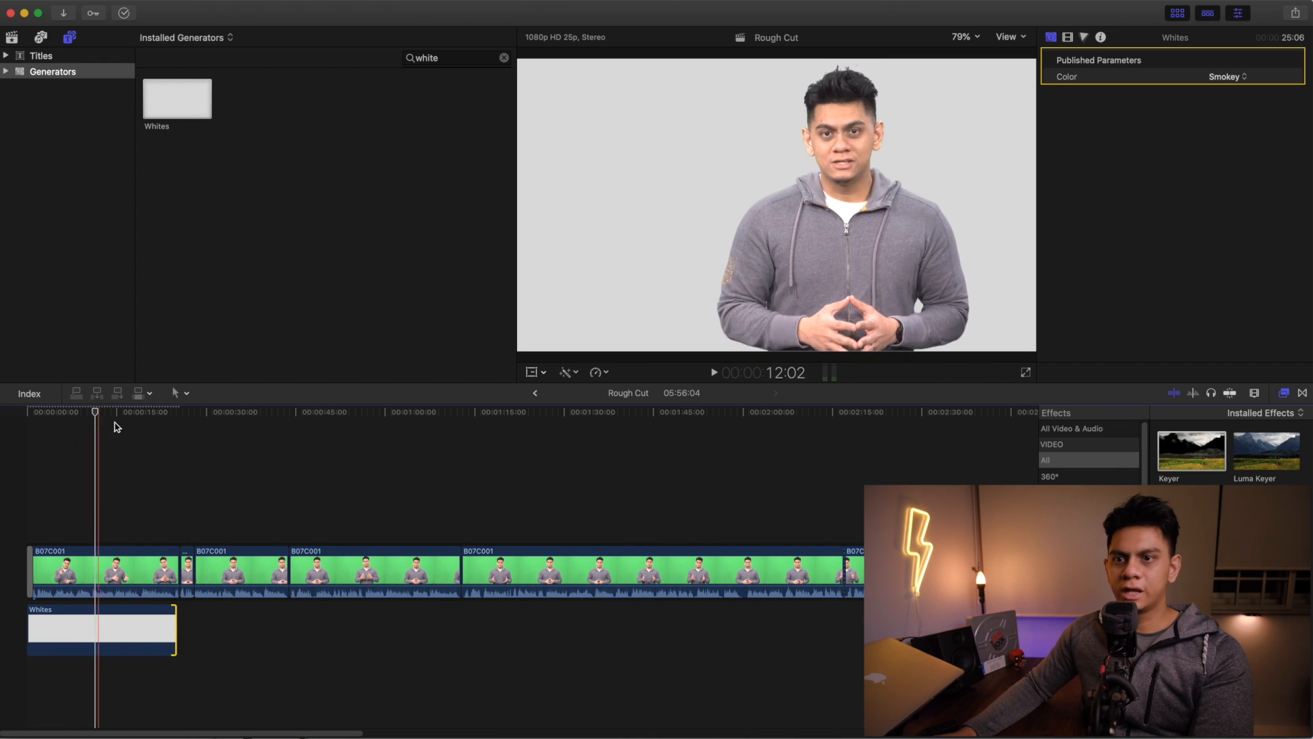
- Examine the keyed edges around the shoulder, hands and hair at 200% viewer zoom, playing short stretches of the first clip
{"action": "mouse_move", "coordinate": [104, 422]}
{"action": "left_mouse_down"}
{"action": "mouse_move", "coordinate": [132, 420]}
{"action": "mouse_move", "coordinate": [76, 420]}
{"action": "mouse_move", "coordinate": [112, 419]}
{"action": "left_mouse_up"}
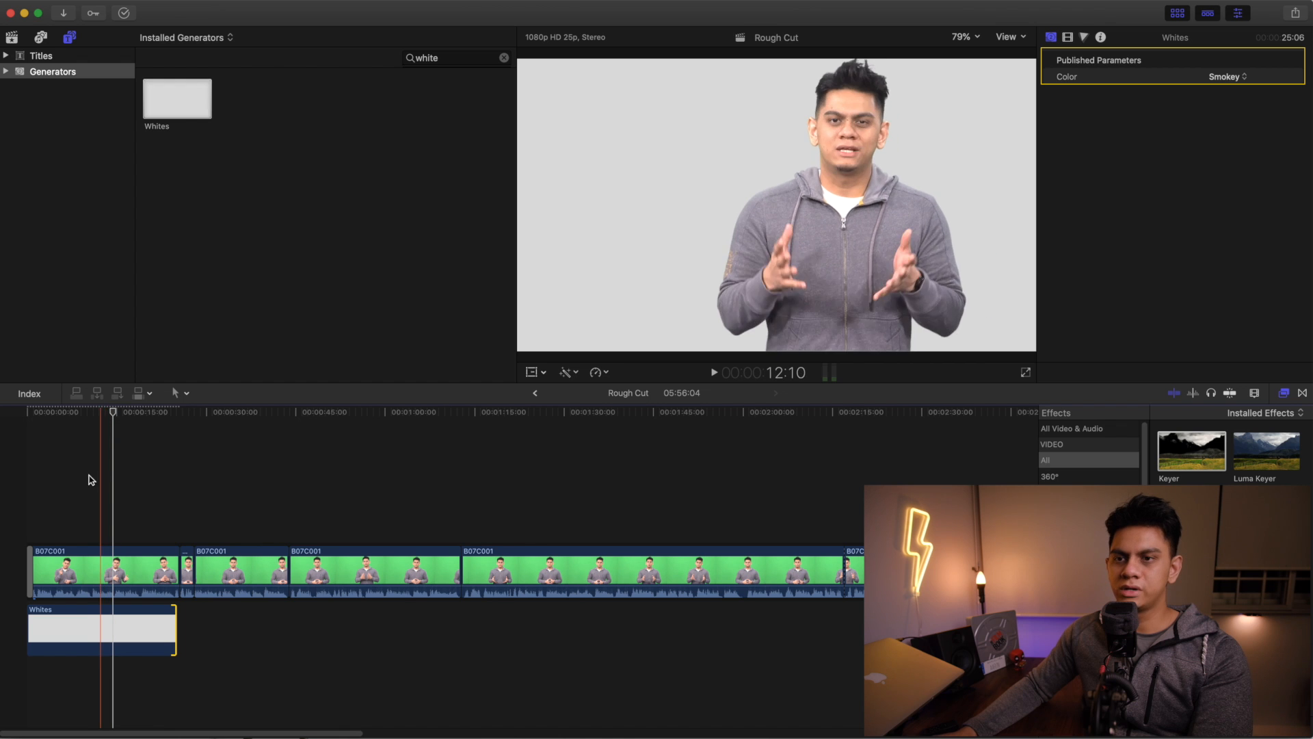
{"action": "left_click", "coordinate": [89, 417]}
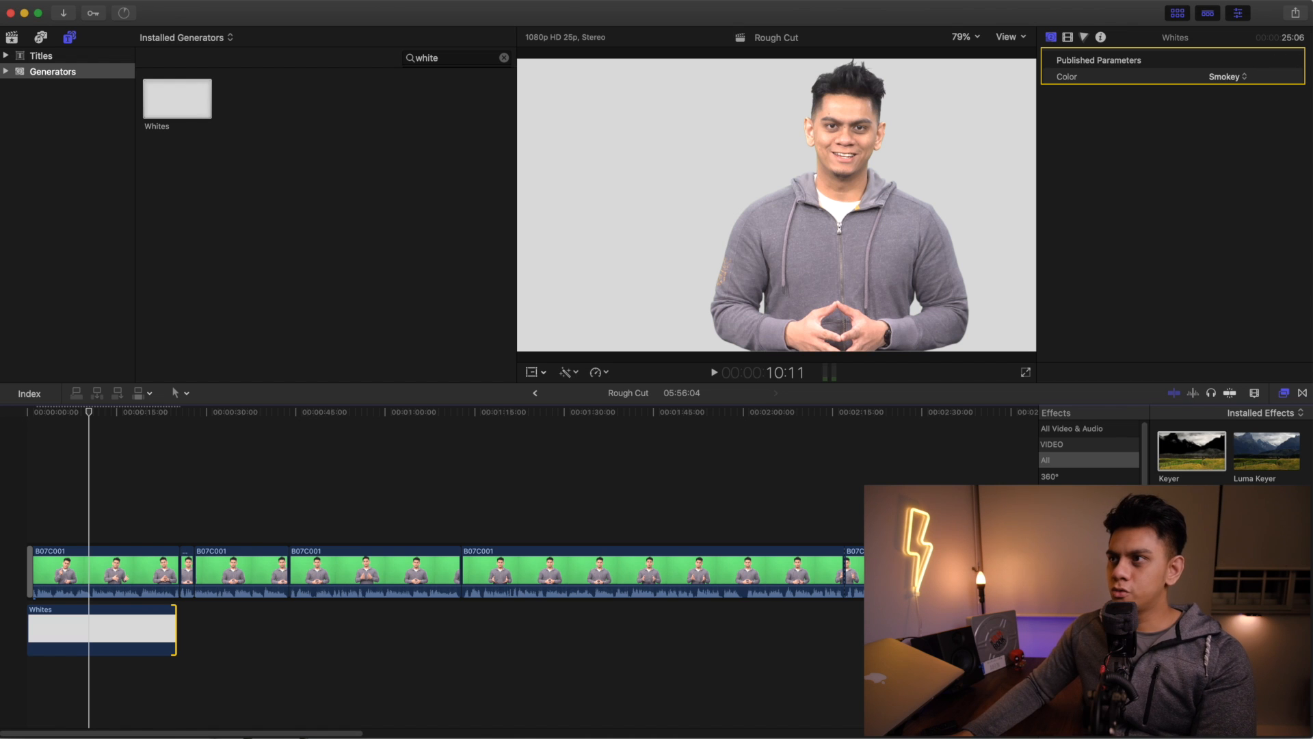
{"action": "left_click", "coordinate": [979, 38]}
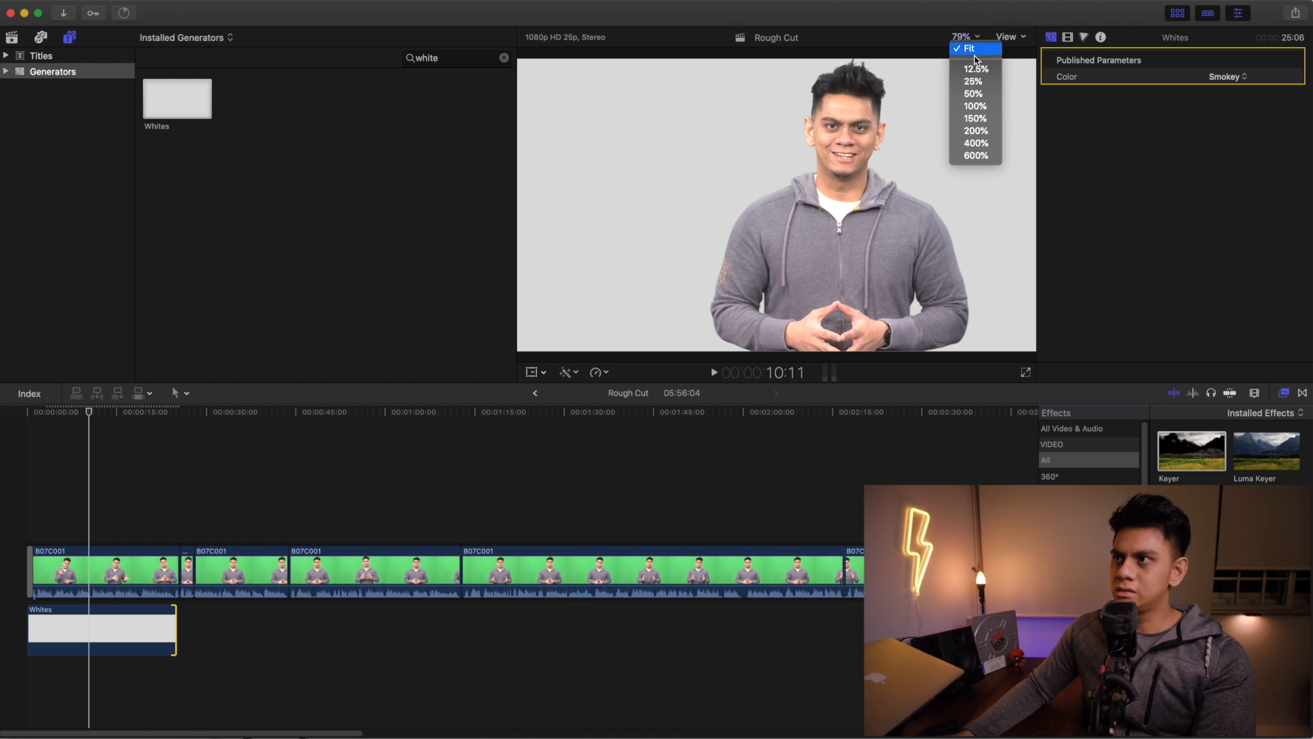
{"action": "left_click", "coordinate": [976, 130]}
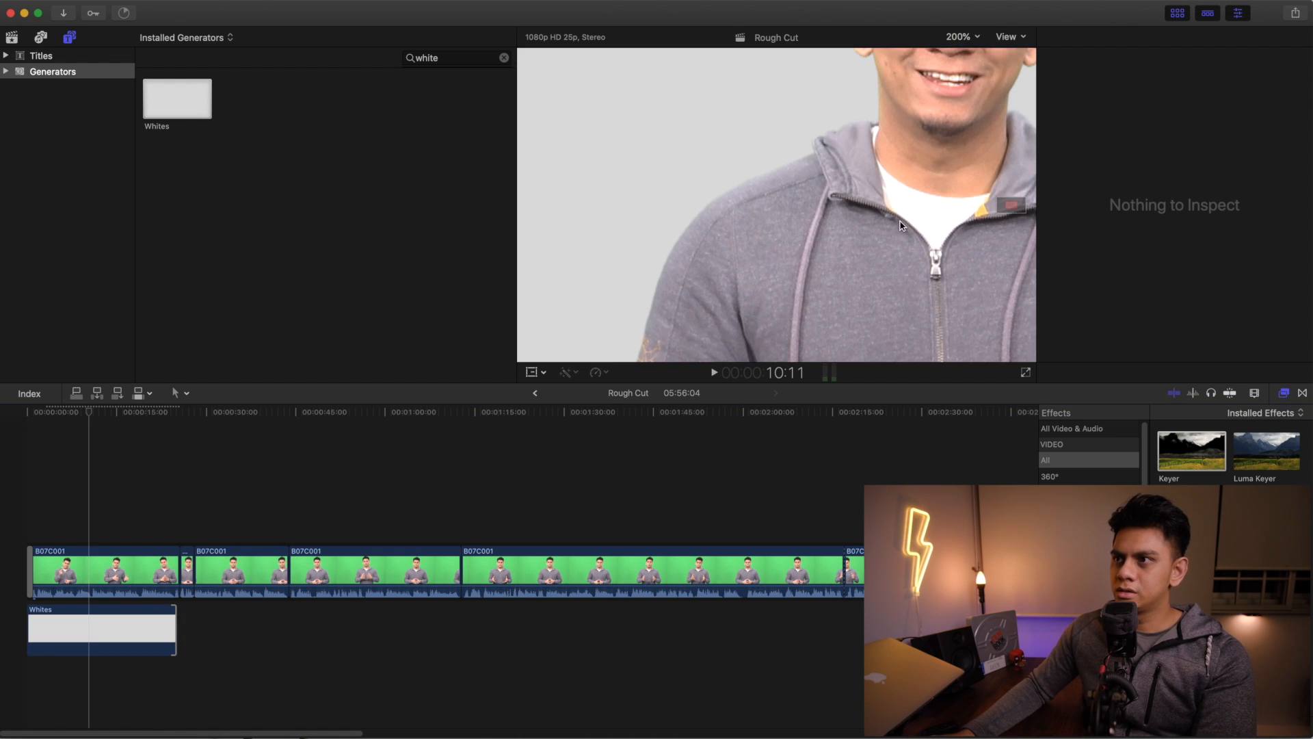
{"action": "key", "text": "space"}
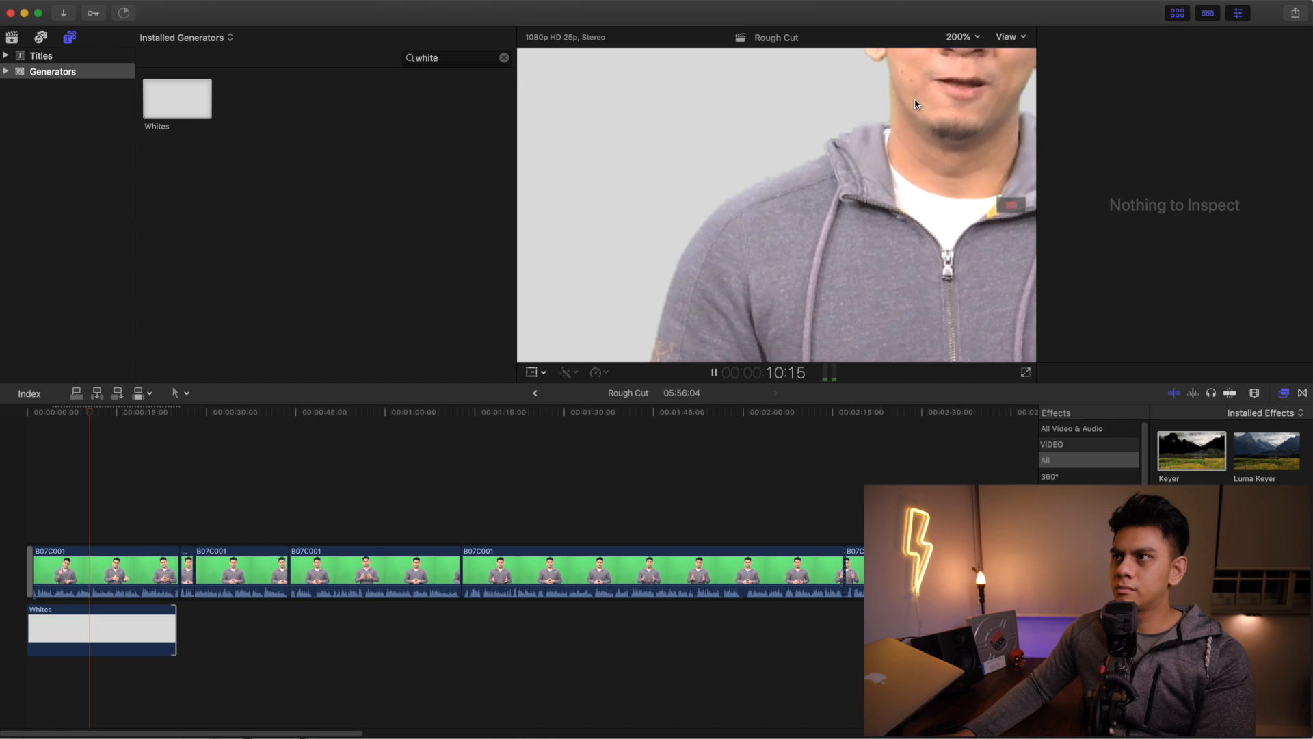
{"action": "key", "text": "space"}
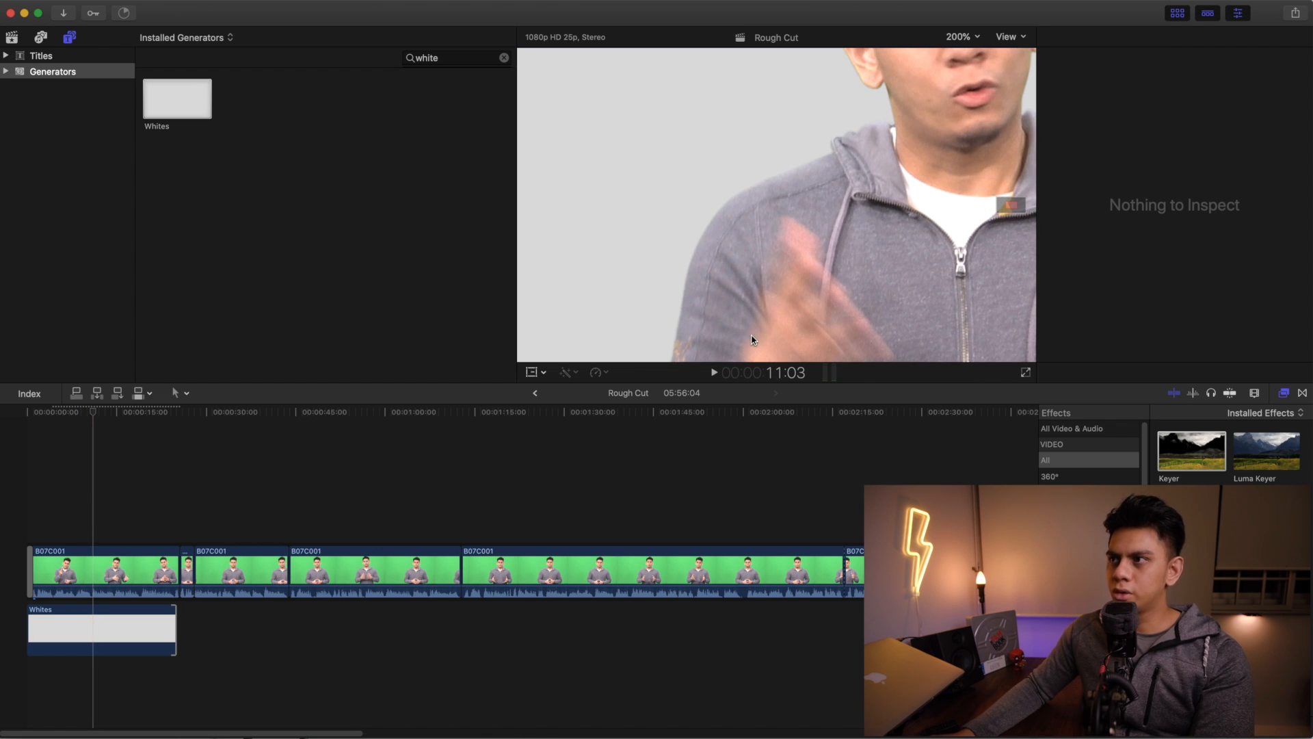
{"action": "left_click_drag", "start_coordinate": [1013, 205], "coordinate": [1017, 201]}
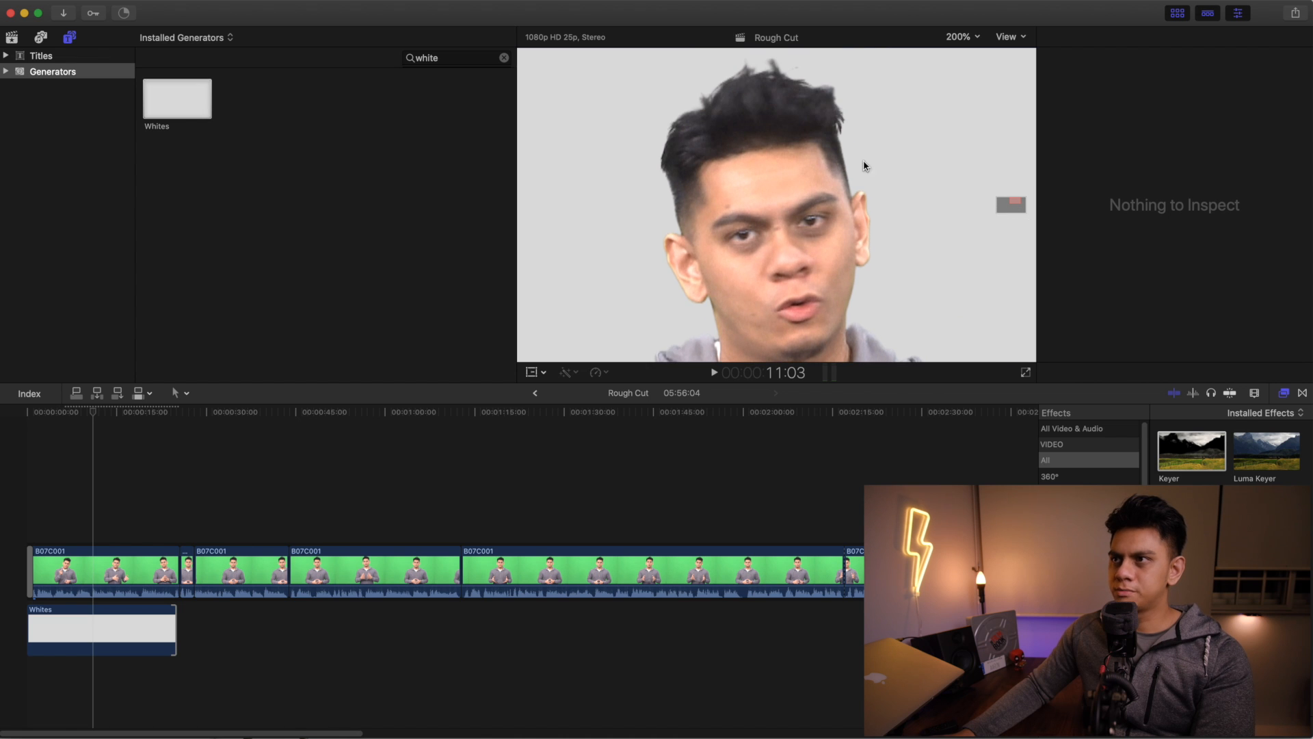
{"action": "key", "text": "space"}
{"action": "key", "text": "space"}
- Select the first green-screen clip and bring up the settings of its enabled Keyer effect
{"action": "left_click", "coordinate": [137, 626]}
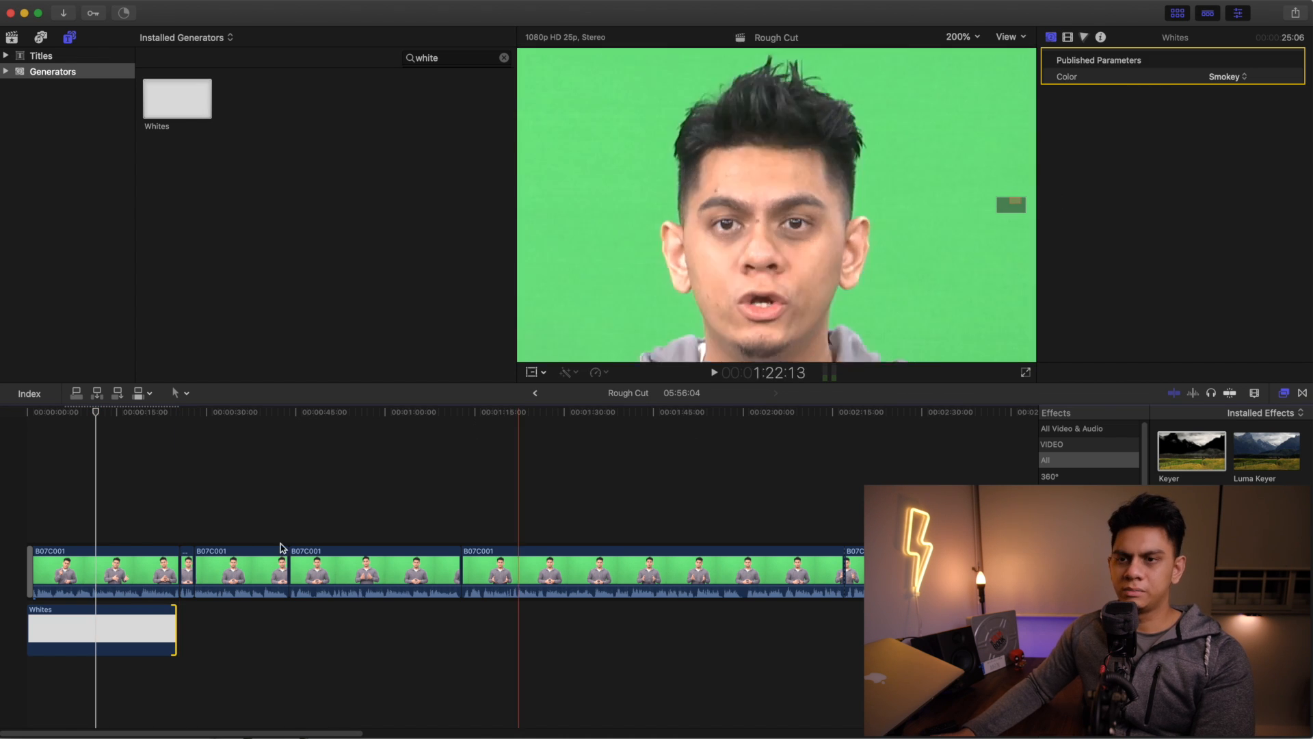
{"action": "left_click", "coordinate": [138, 581]}
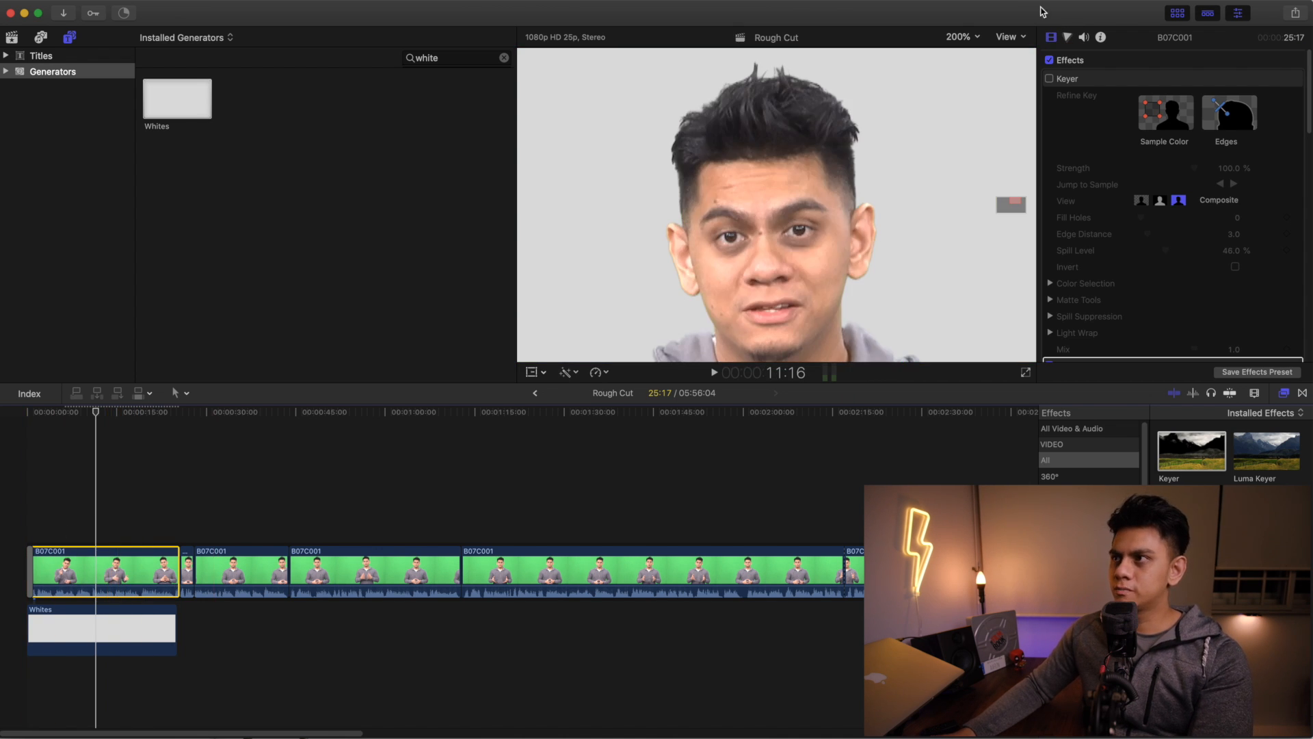
{"action": "left_click", "coordinate": [1050, 79]}
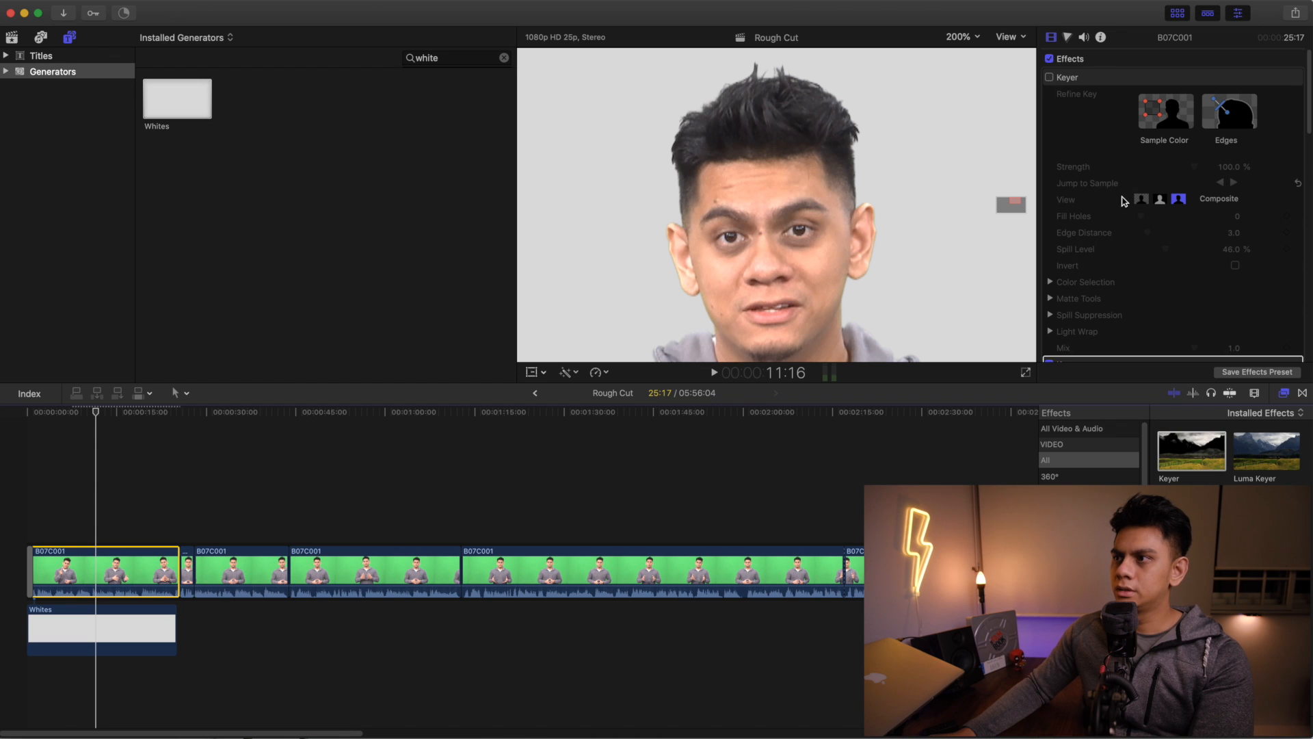
{"action": "scroll", "coordinate": [1128, 203], "scroll_direction": "down", "scroll_amount": 3}
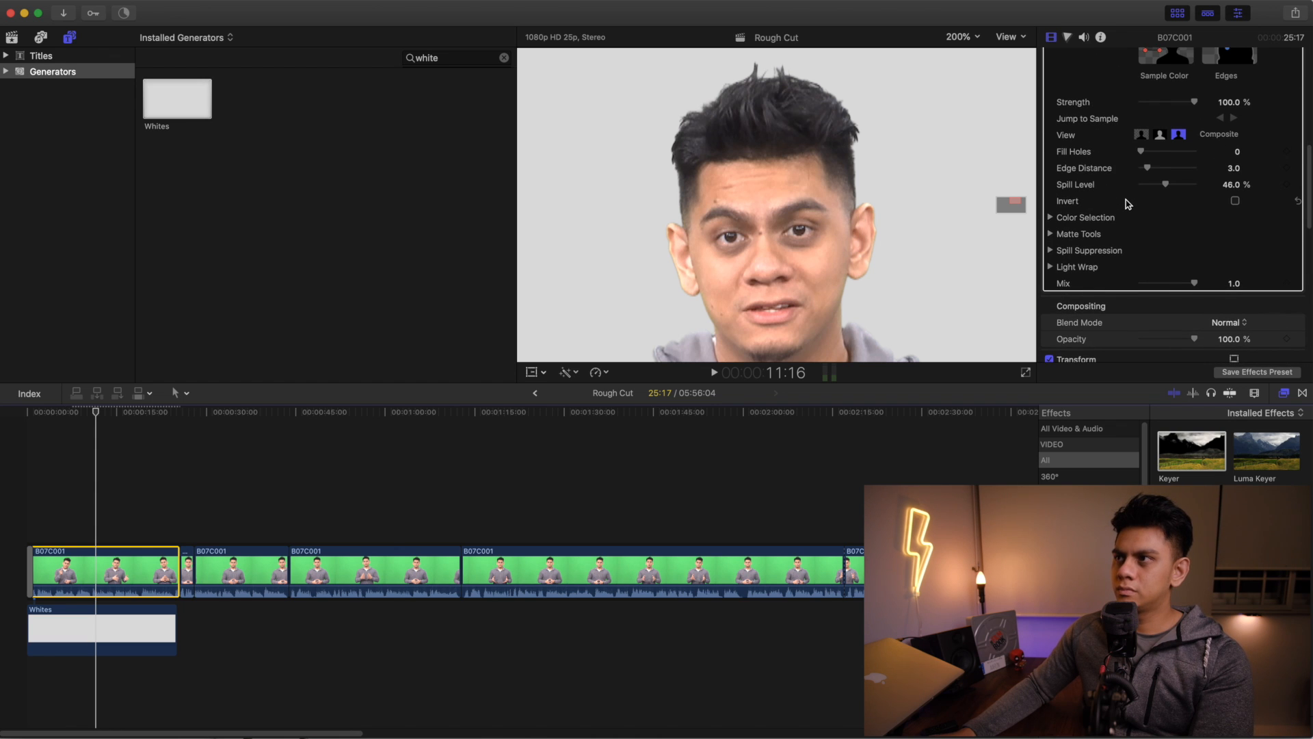
{"action": "scroll", "coordinate": [1128, 204], "scroll_direction": "up", "scroll_amount": 1}
{"action": "scroll", "coordinate": [1205, 165], "scroll_direction": "up", "scroll_amount": 3}
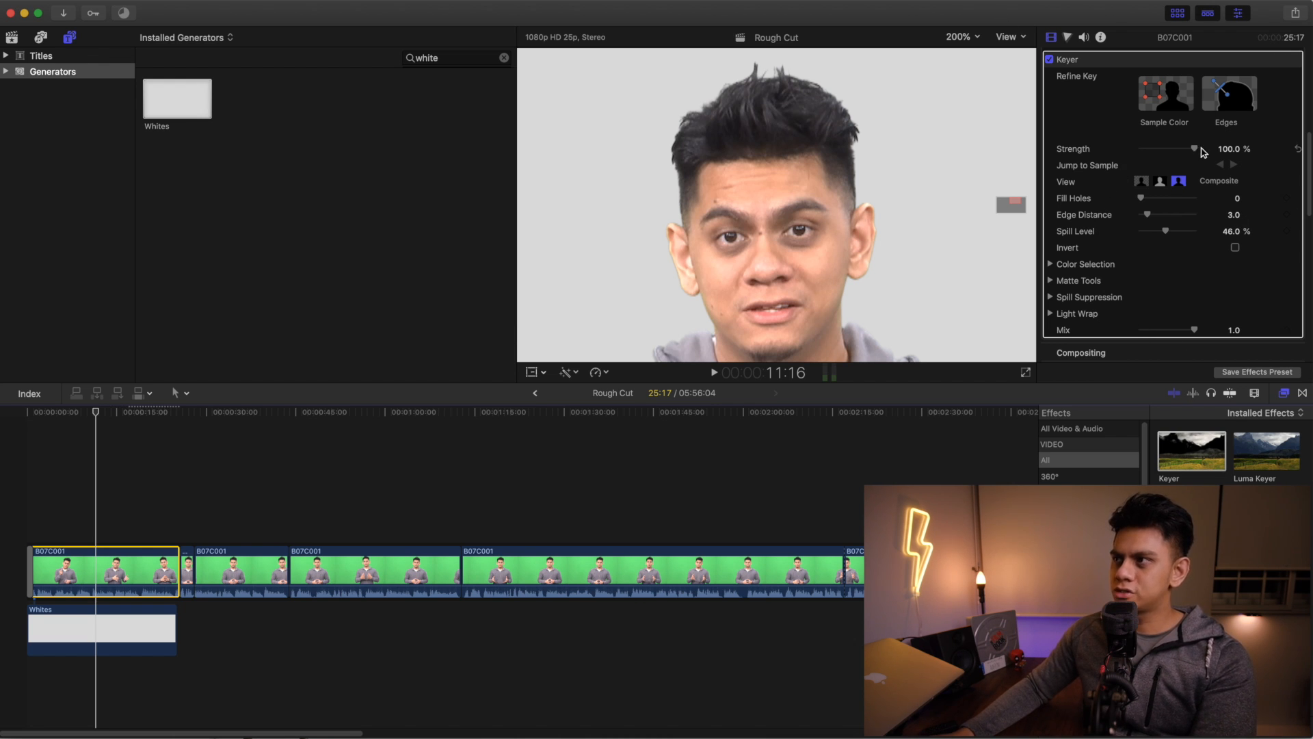
- Try different Strength and Spill Level values on the first clip's enabled Keyer
{"action": "mouse_move", "coordinate": [1197, 152]}
{"action": "left_mouse_down"}
{"action": "mouse_move", "coordinate": [1147, 151]}
{"action": "mouse_move", "coordinate": [1209, 154]}
{"action": "left_mouse_up"}
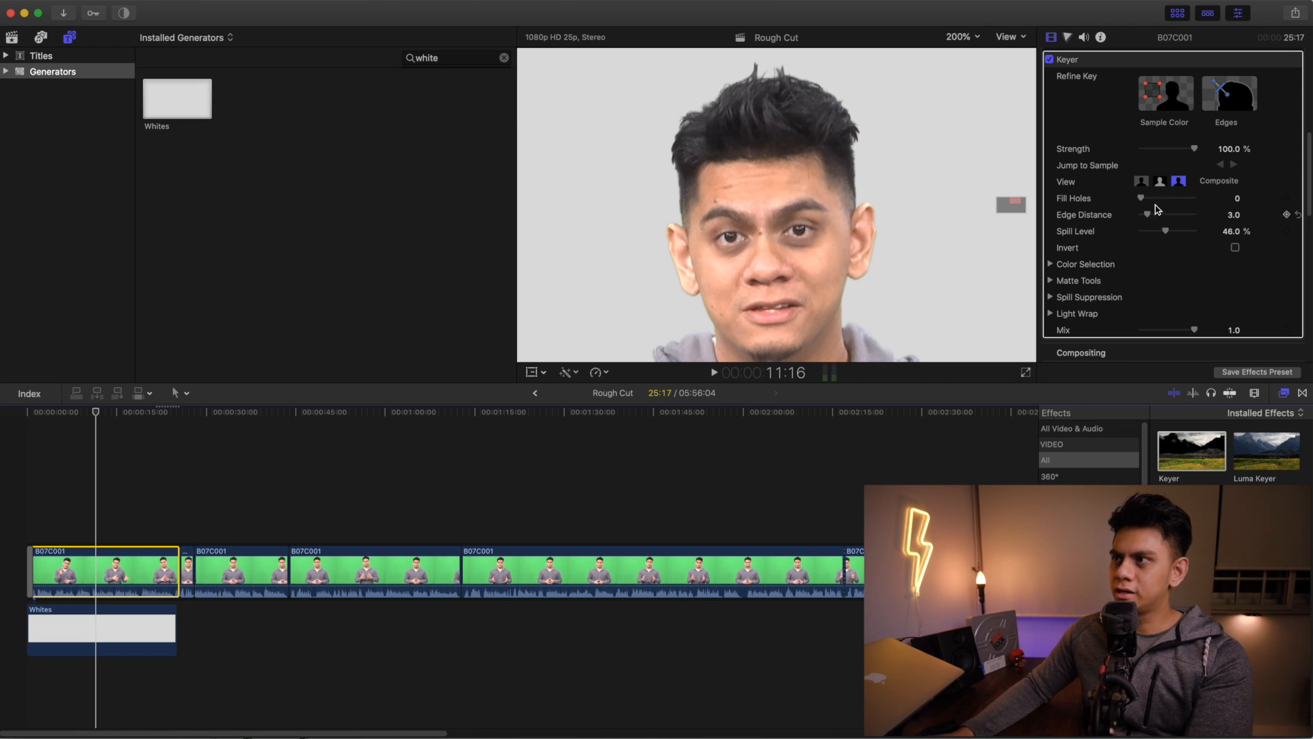
{"action": "scroll", "coordinate": [1211, 201], "scroll_direction": "up", "scroll_amount": 5}
{"action": "scroll", "coordinate": [1207, 200], "scroll_direction": "down", "scroll_amount": 5}
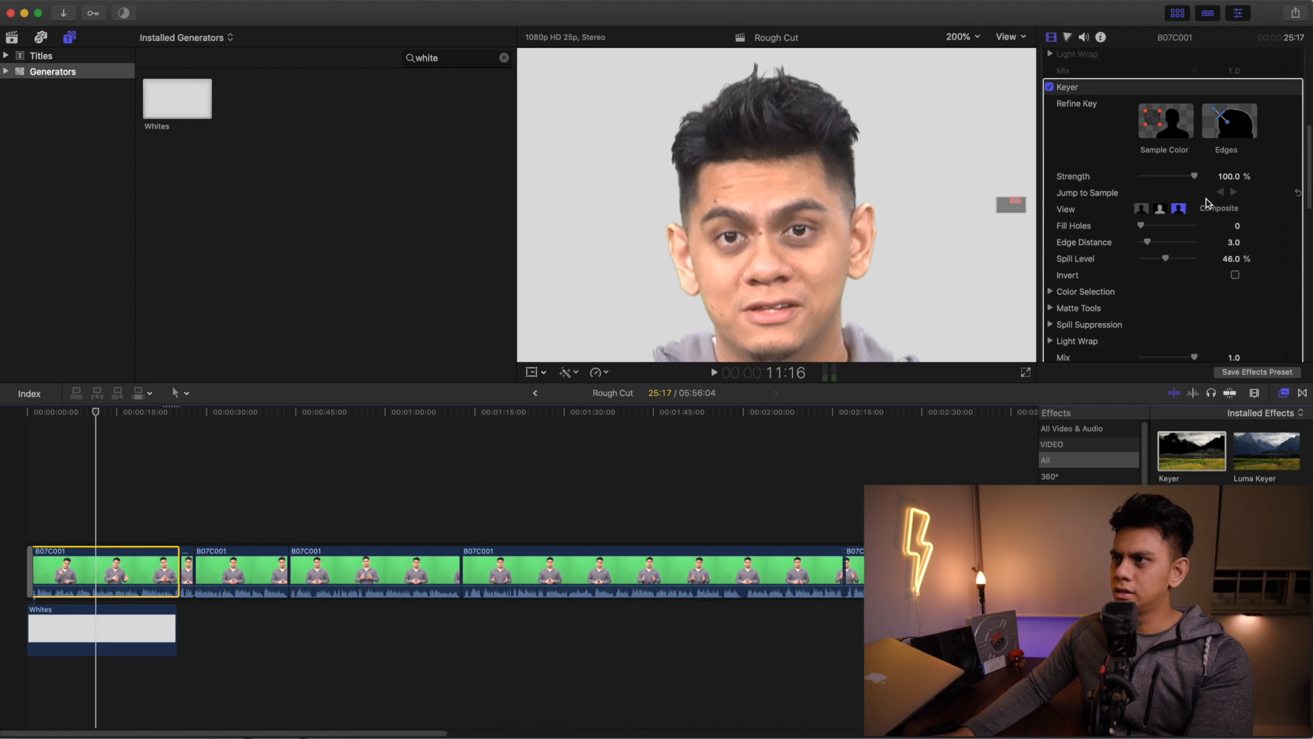
{"action": "scroll", "coordinate": [1209, 203], "scroll_direction": "down", "scroll_amount": 2}
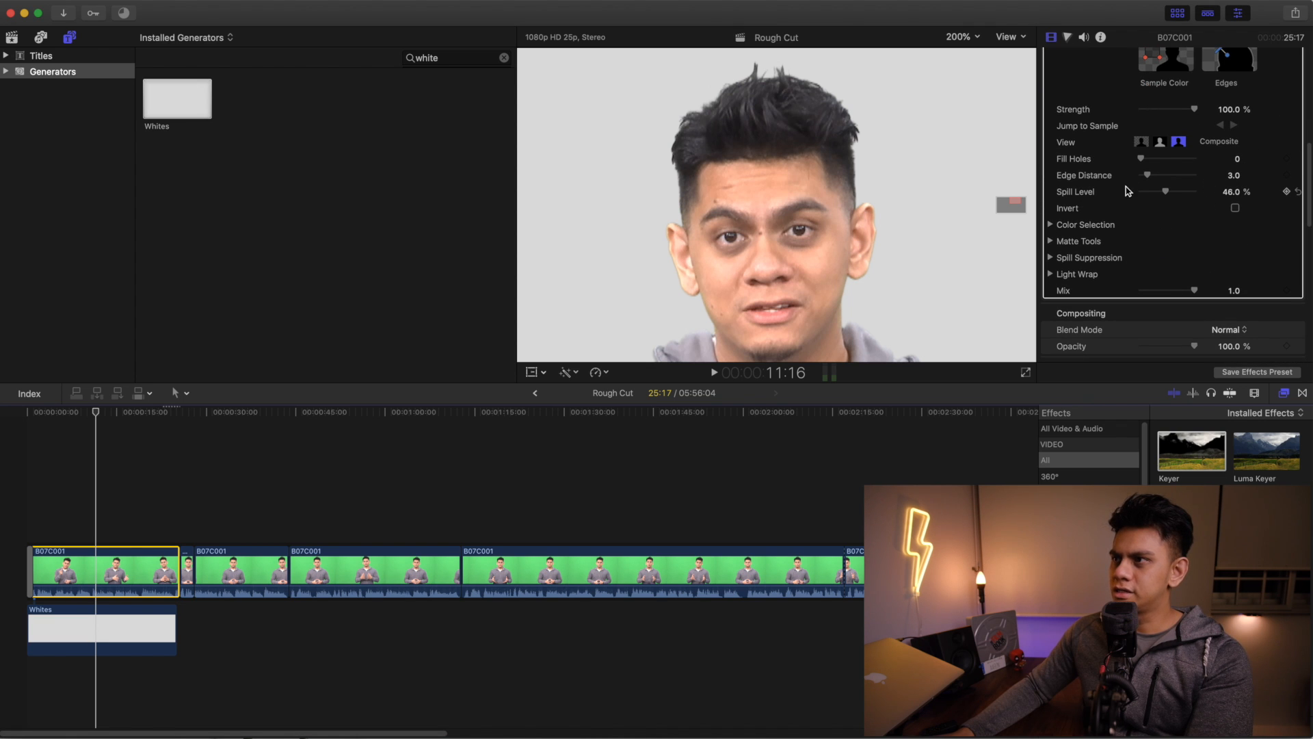
{"action": "left_click_drag", "start_coordinate": [1169, 196], "coordinate": [1189, 198]}
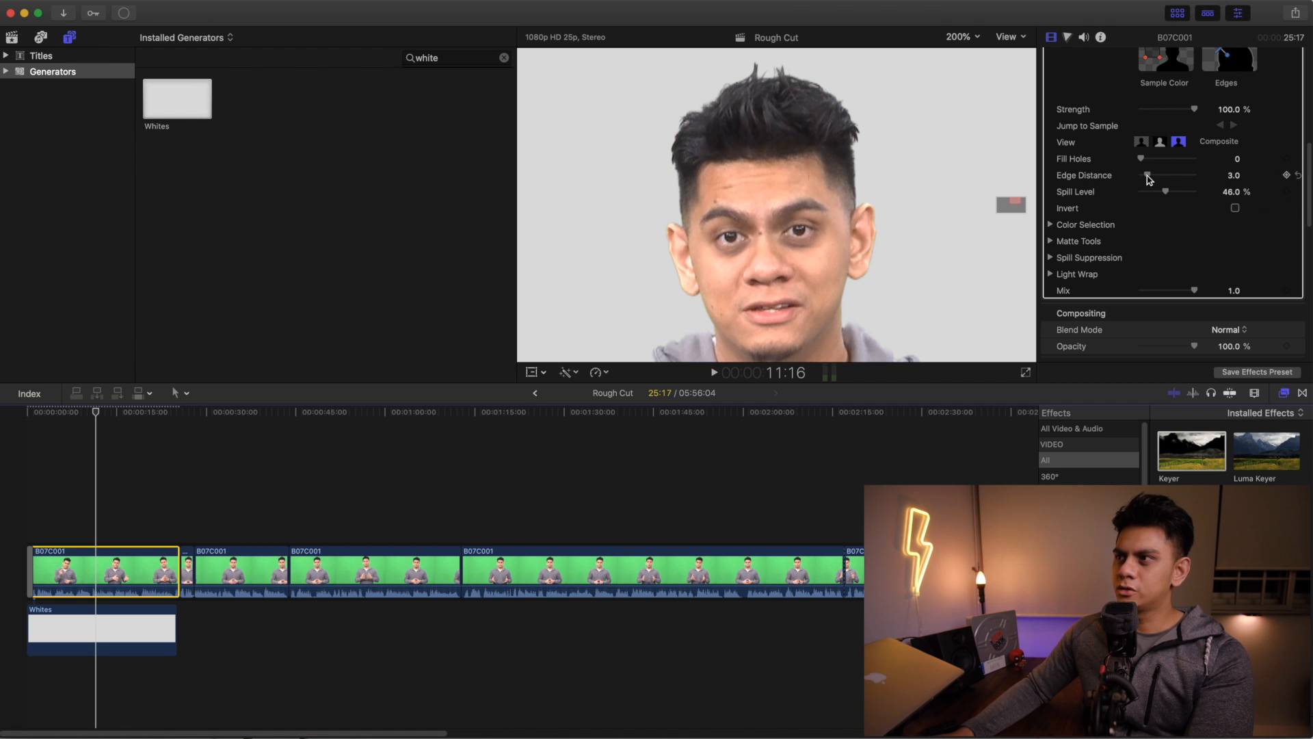
- Set the enabled Keyer's Edge Distance to 7.0 and fit the whole frame in the viewer
{"action": "mouse_move", "coordinate": [1149, 177]}
{"action": "left_mouse_down"}
{"action": "mouse_move", "coordinate": [1194, 179]}
{"action": "mouse_move", "coordinate": [1083, 181]}
{"action": "mouse_move", "coordinate": [1197, 179]}
{"action": "mouse_move", "coordinate": [1160, 182]}
{"action": "left_mouse_up"}
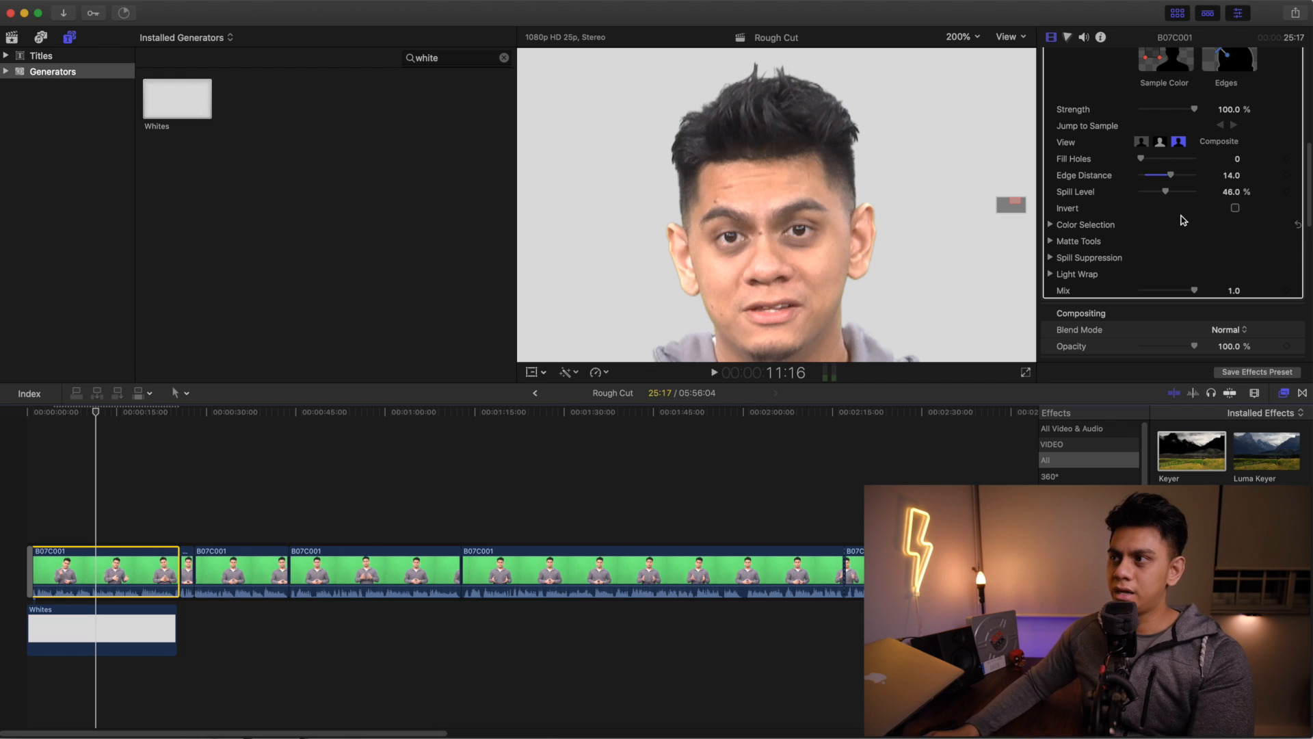
{"action": "left_click_drag", "start_coordinate": [1172, 178], "coordinate": [1165, 178]}
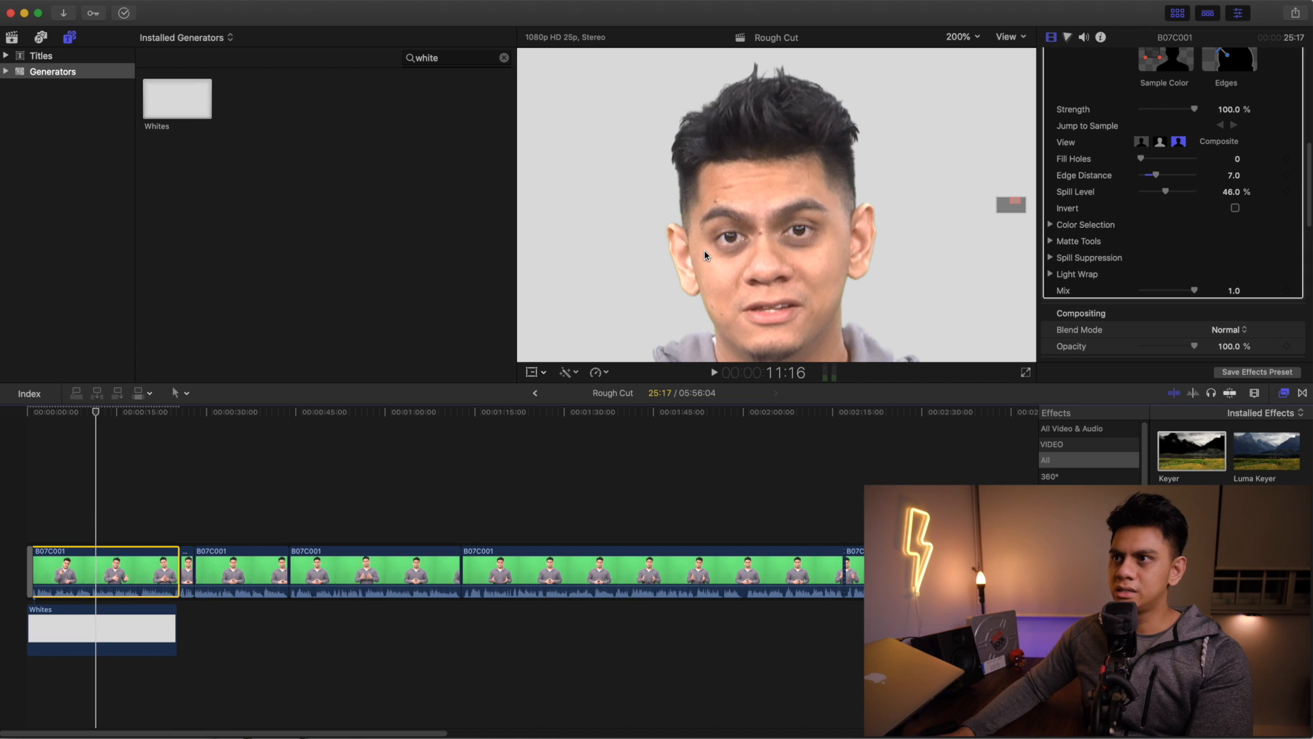
{"action": "left_click", "coordinate": [963, 37]}
{"action": "left_click", "coordinate": [963, 49]}
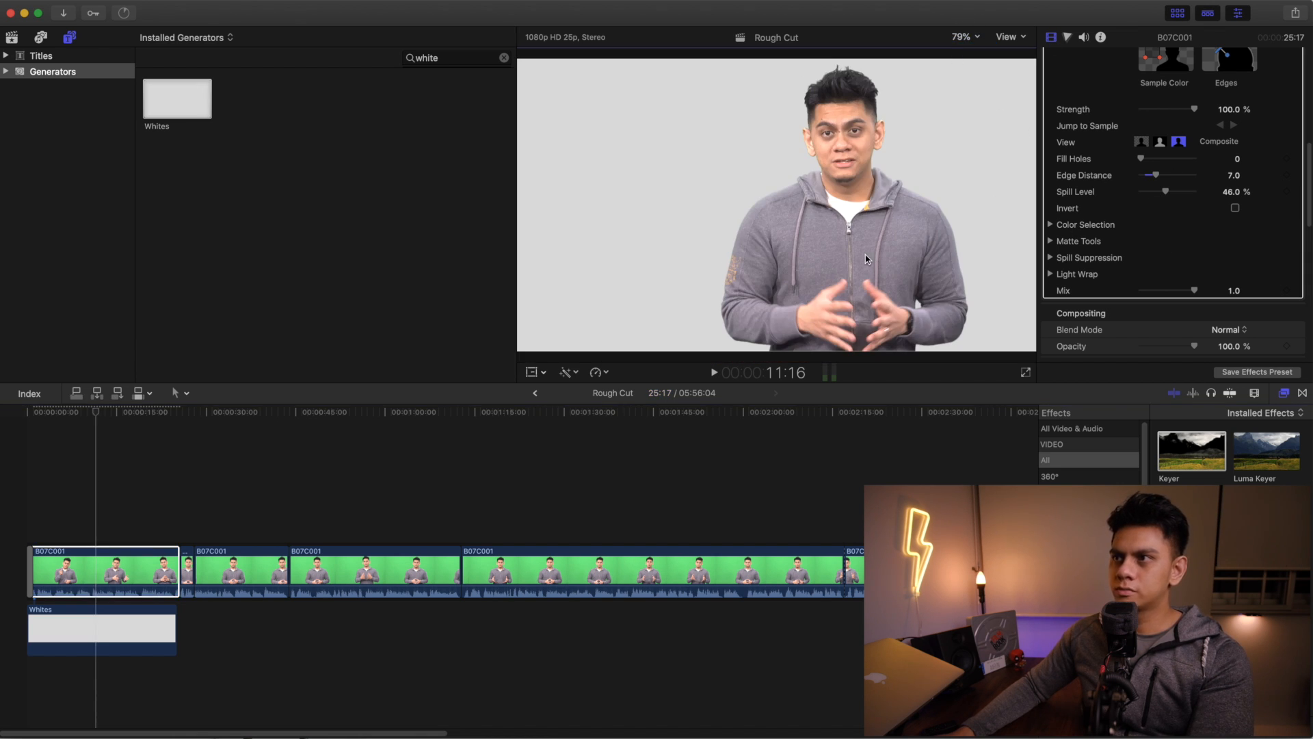
- Play the first clip from about 8 seconds in to check the refined key over the white background
{"action": "left_click", "coordinate": [78, 502]}
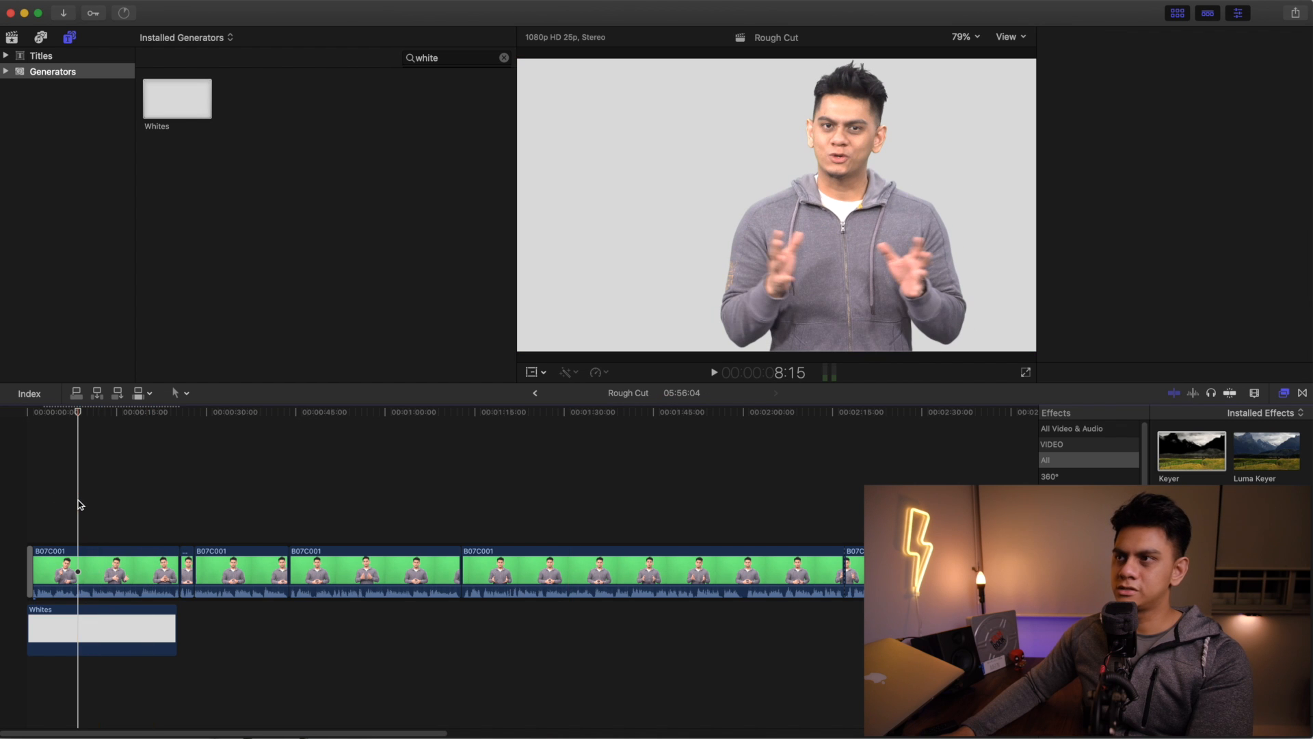
{"action": "key", "text": "space"}
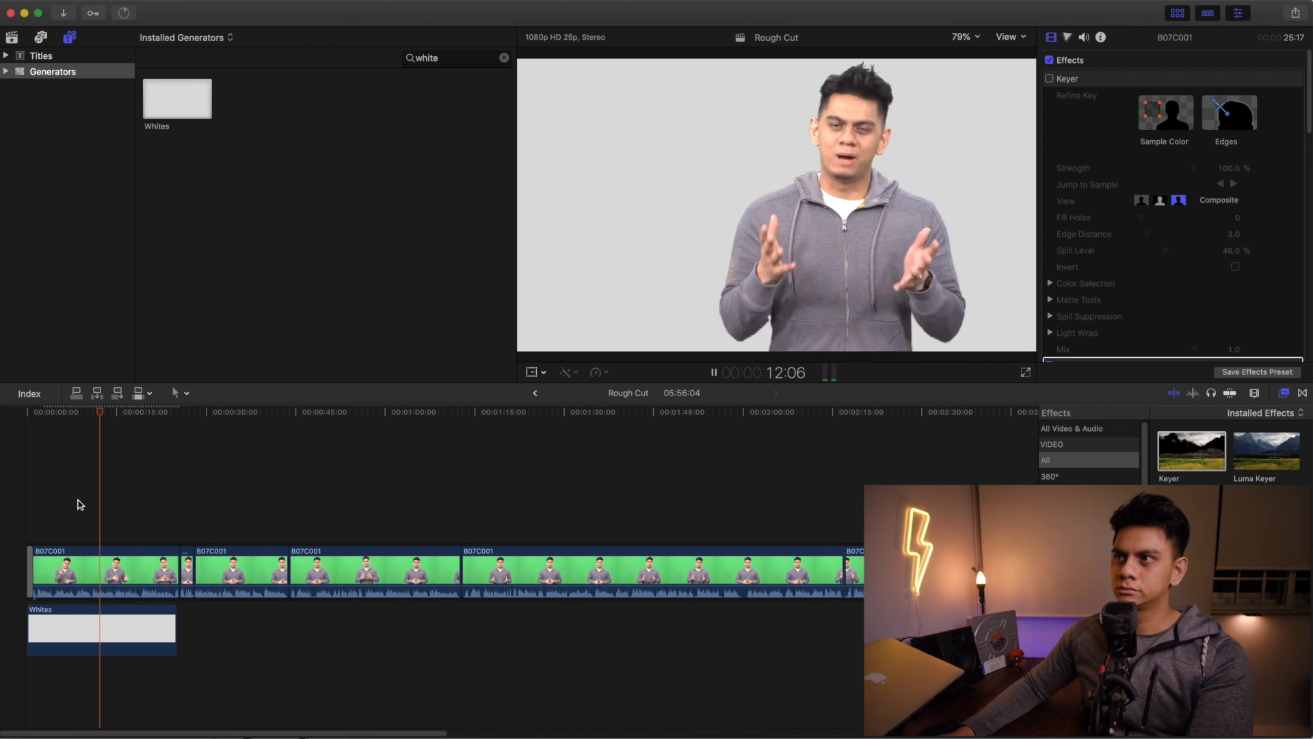
{"action": "key", "text": "space"}
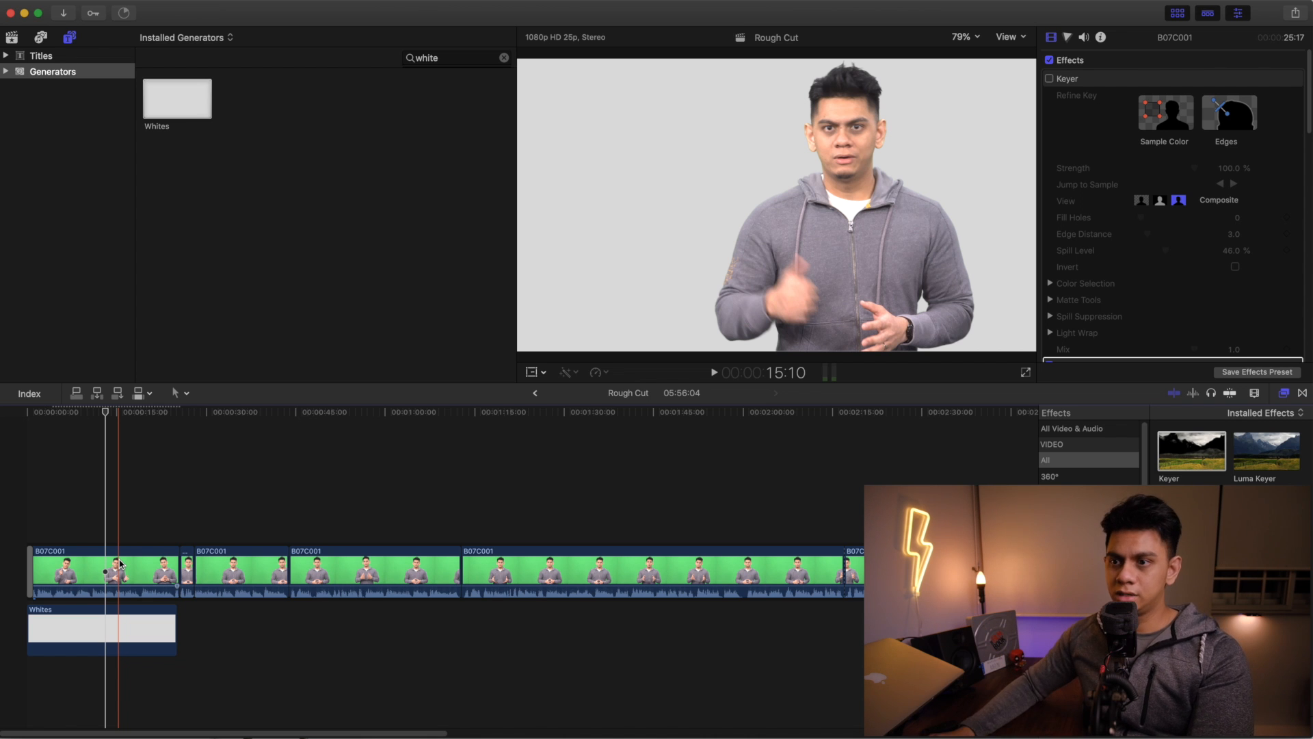
- Copy the first keyed B07C001 clip in the Rough Cut timeline
{"action": "key", "text": "super+minus"}
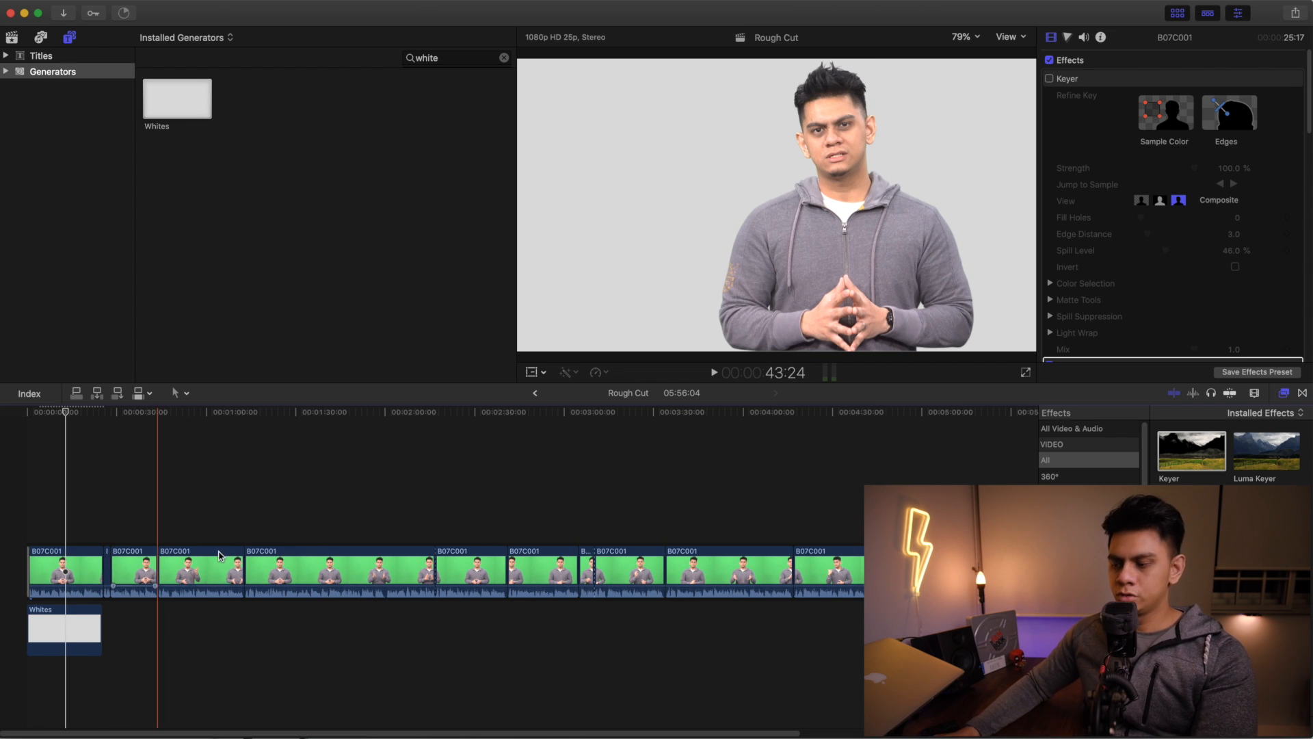
{"action": "key", "text": "super+minus"}
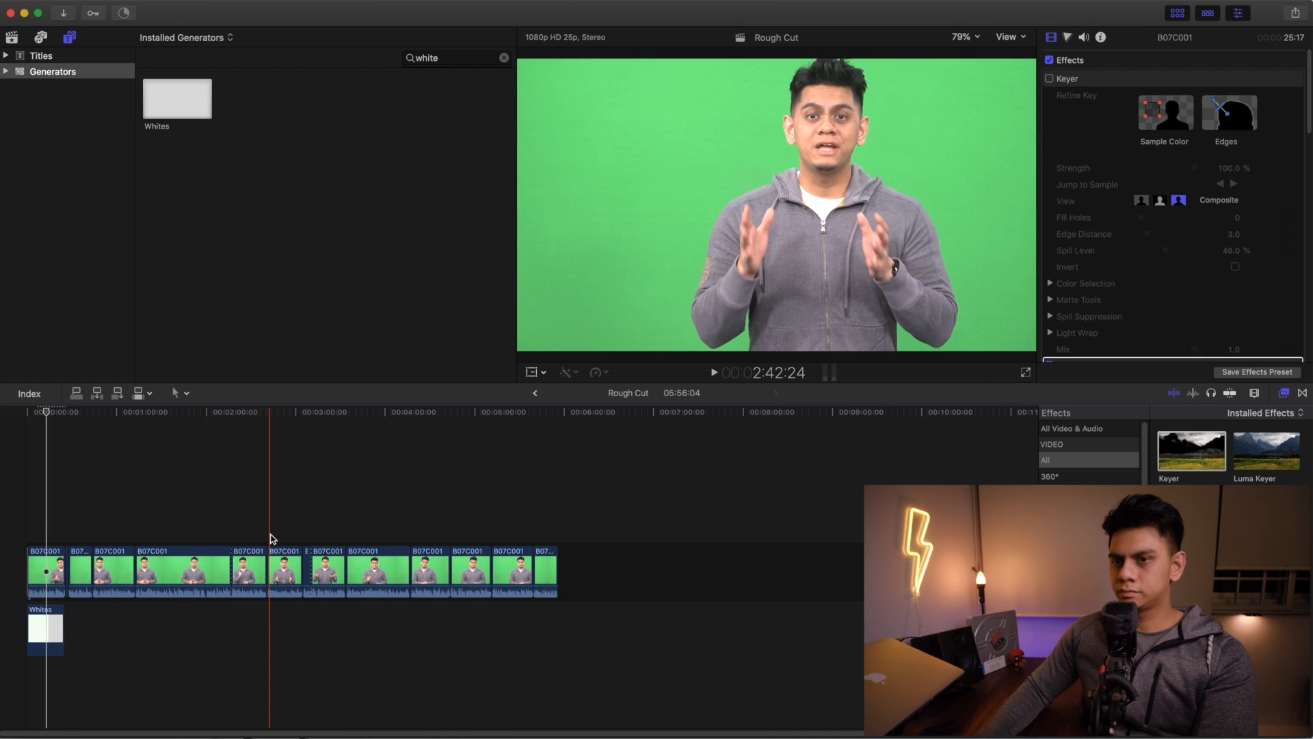
{"action": "key", "text": "super+equal"}
{"action": "left_click_drag", "start_coordinate": [136, 732], "coordinate": [125, 732]}
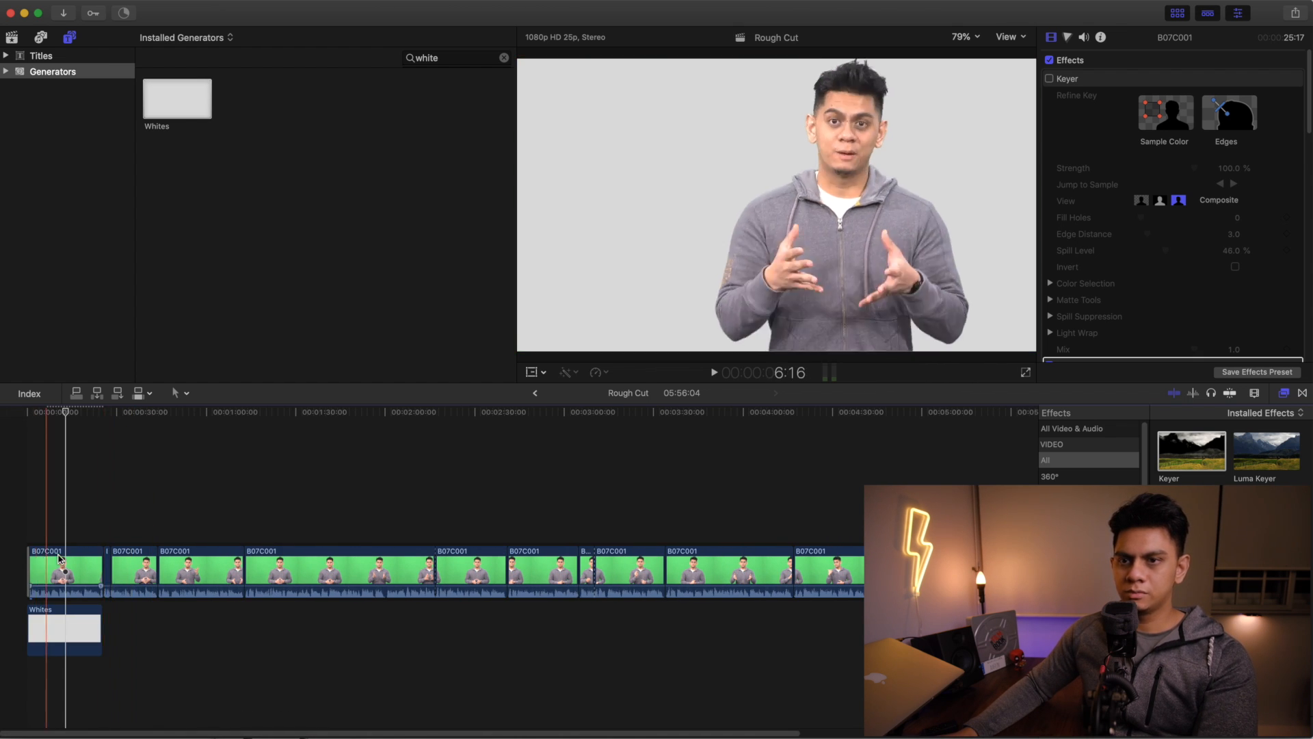
{"action": "left_click", "coordinate": [58, 558]}
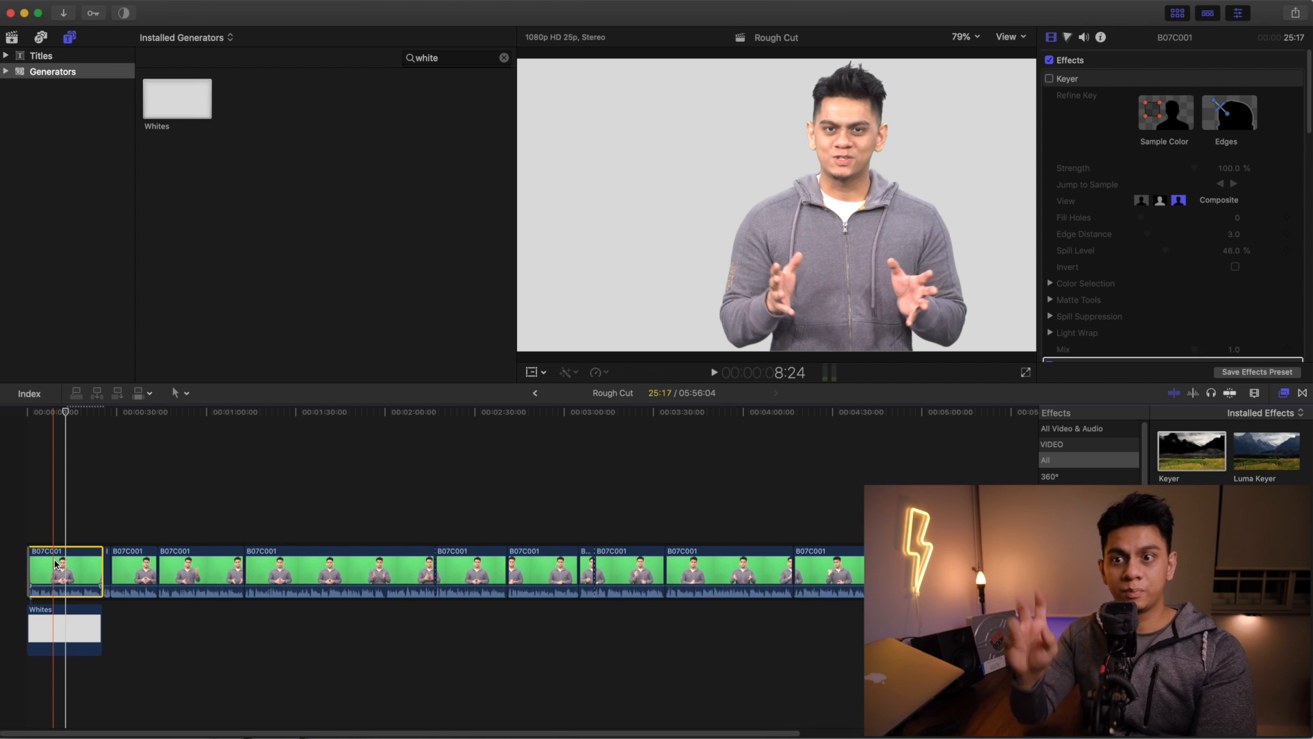
- Paste the copied clip's second Keyer and Volume attributes onto all 13 remaining green-screen clips, leaving out the first Keyer
{"action": "left_click_drag", "start_coordinate": [107, 512], "coordinate": [790, 641]}
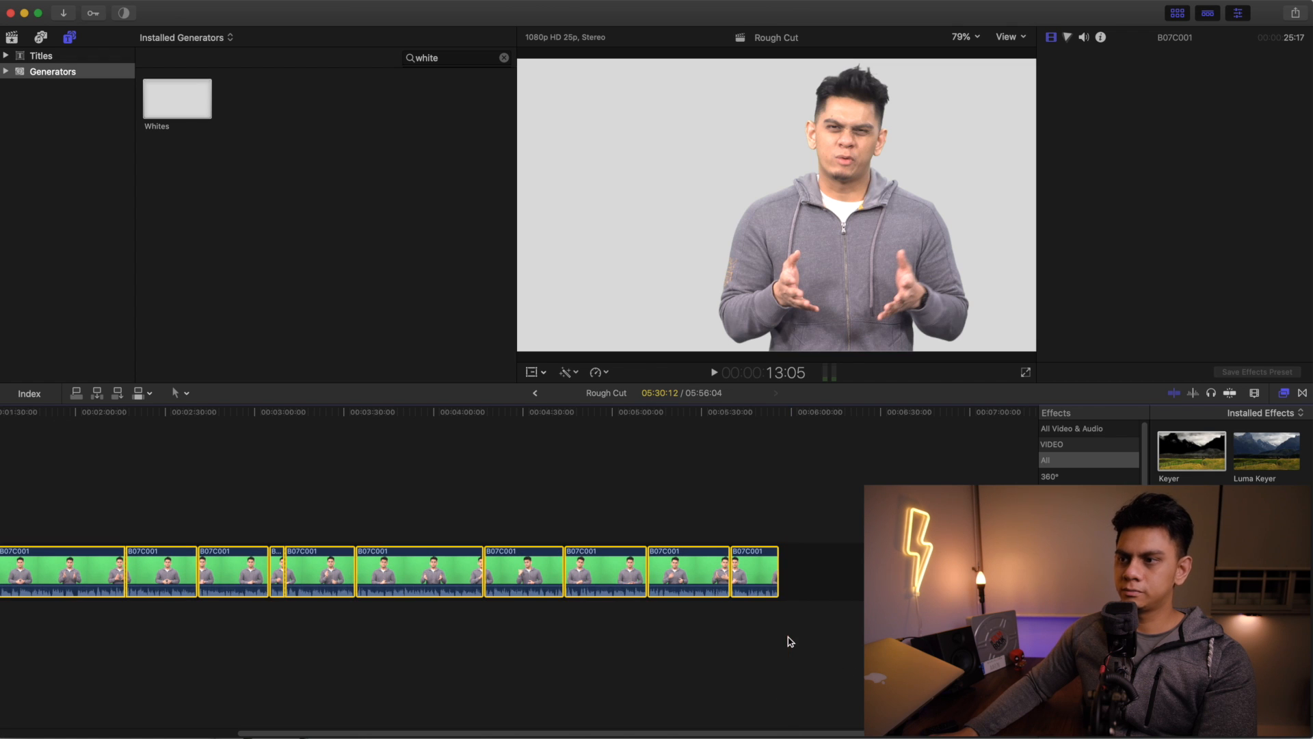
{"action": "left_click_drag", "start_coordinate": [786, 730], "coordinate": [407, 732]}
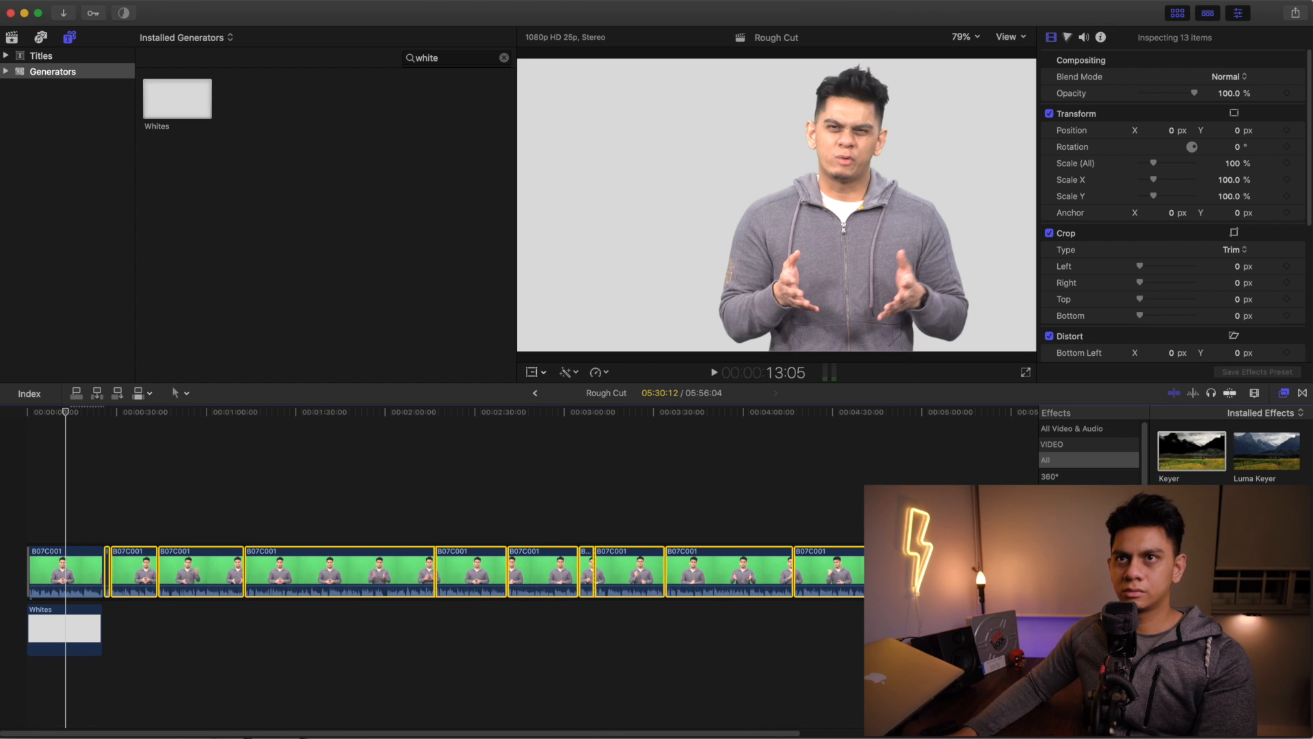
{"action": "left_click", "coordinate": [47, 2]}
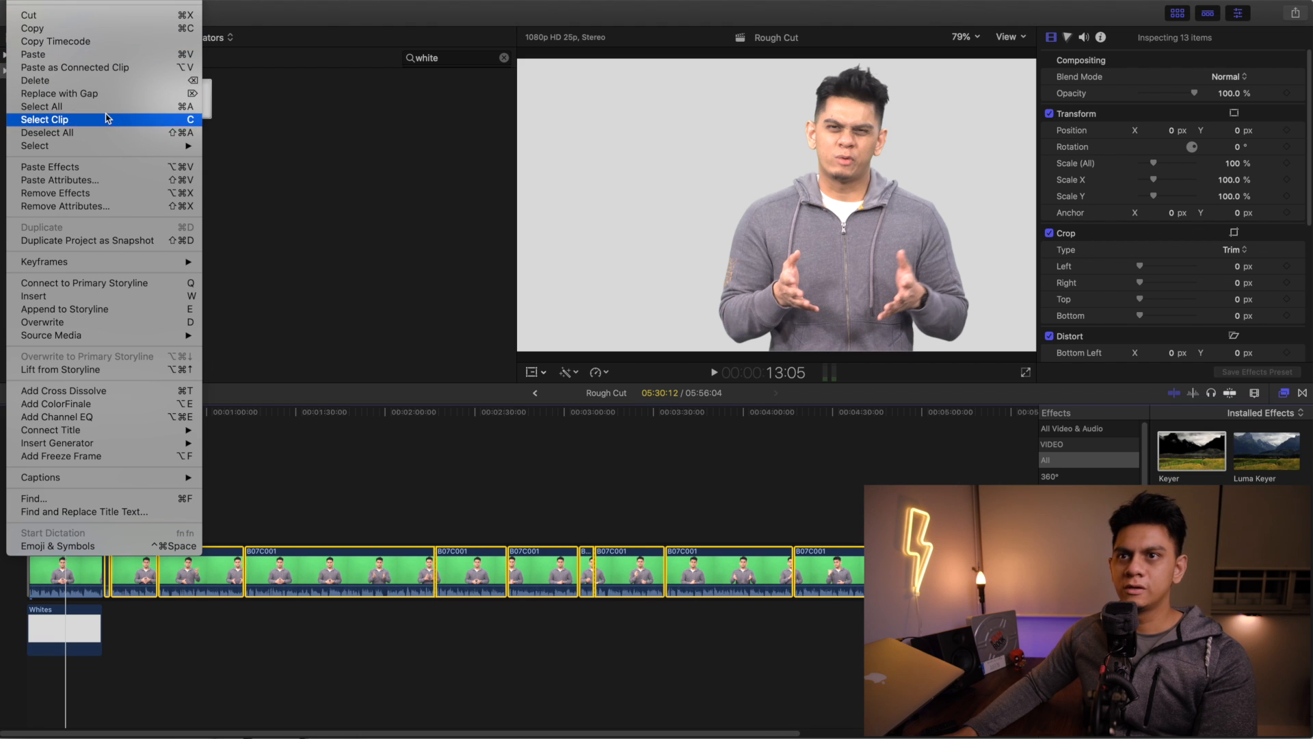
{"action": "left_click", "coordinate": [101, 182]}
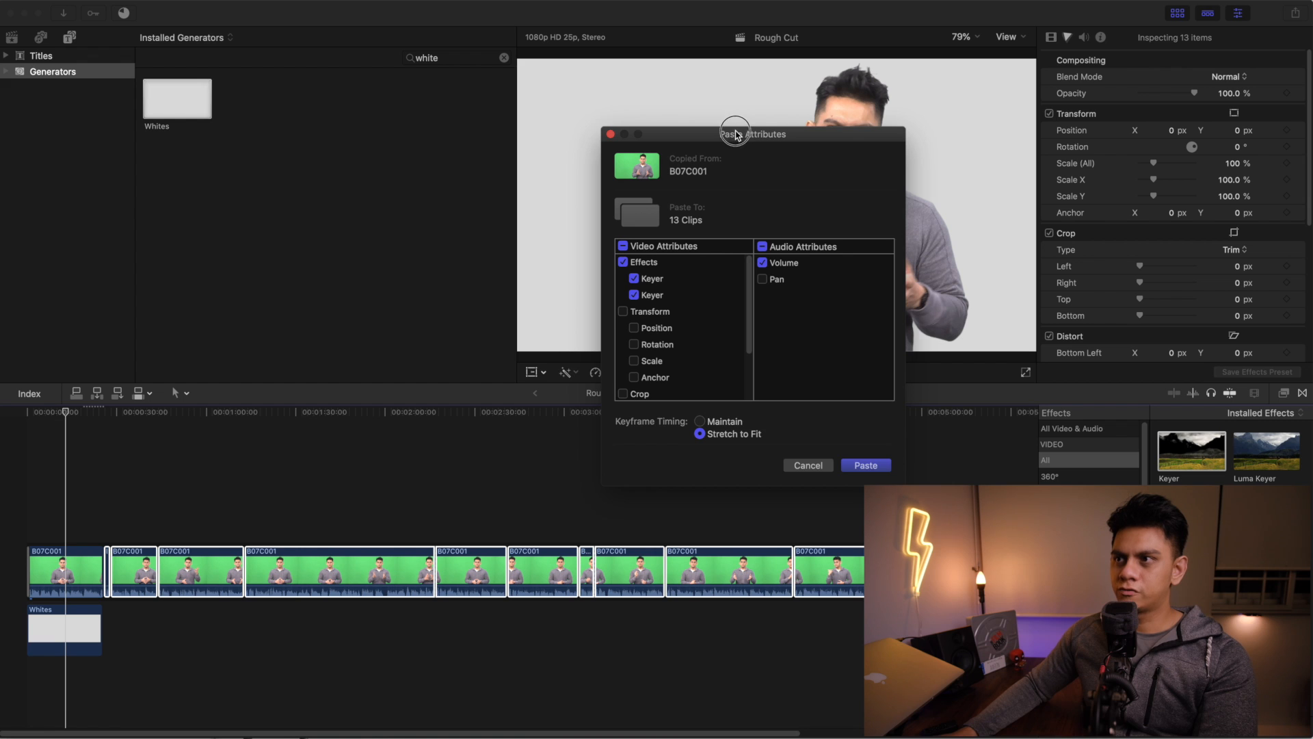
{"action": "left_click_drag", "start_coordinate": [736, 134], "coordinate": [568, 130]}
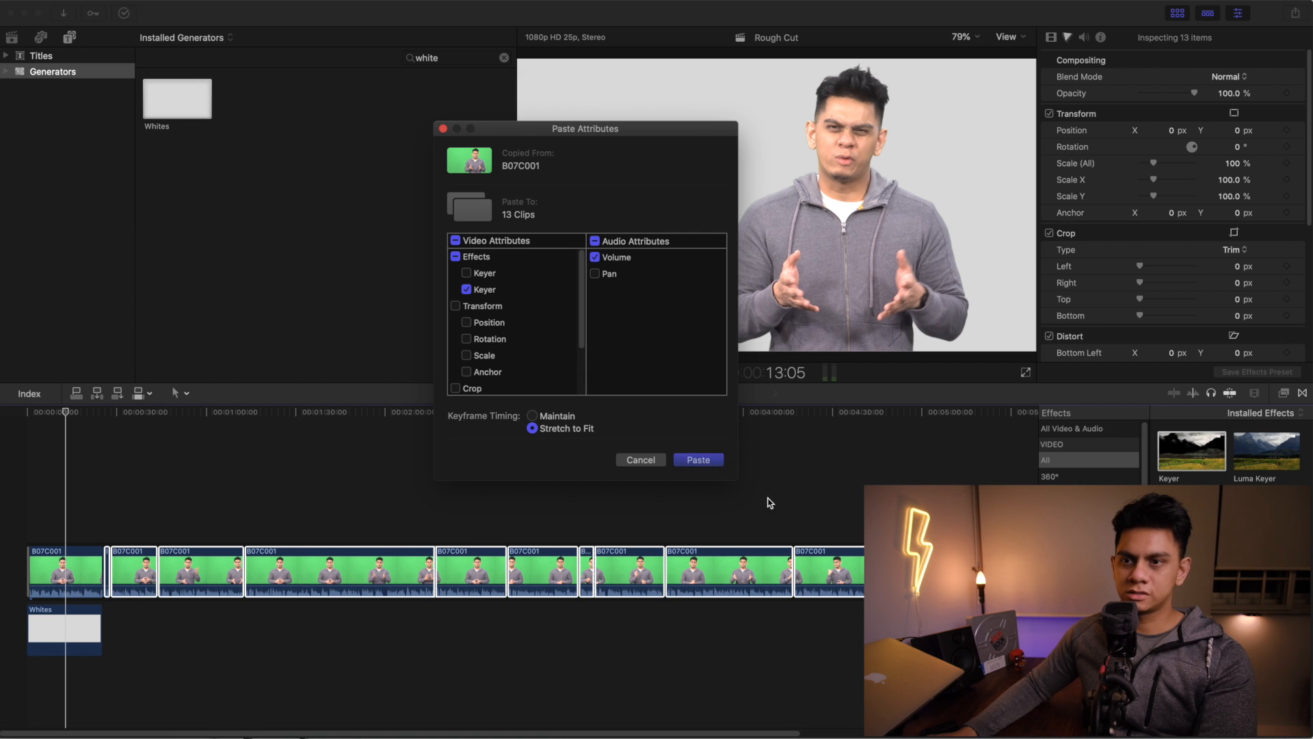
{"action": "key", "text": "Return"}
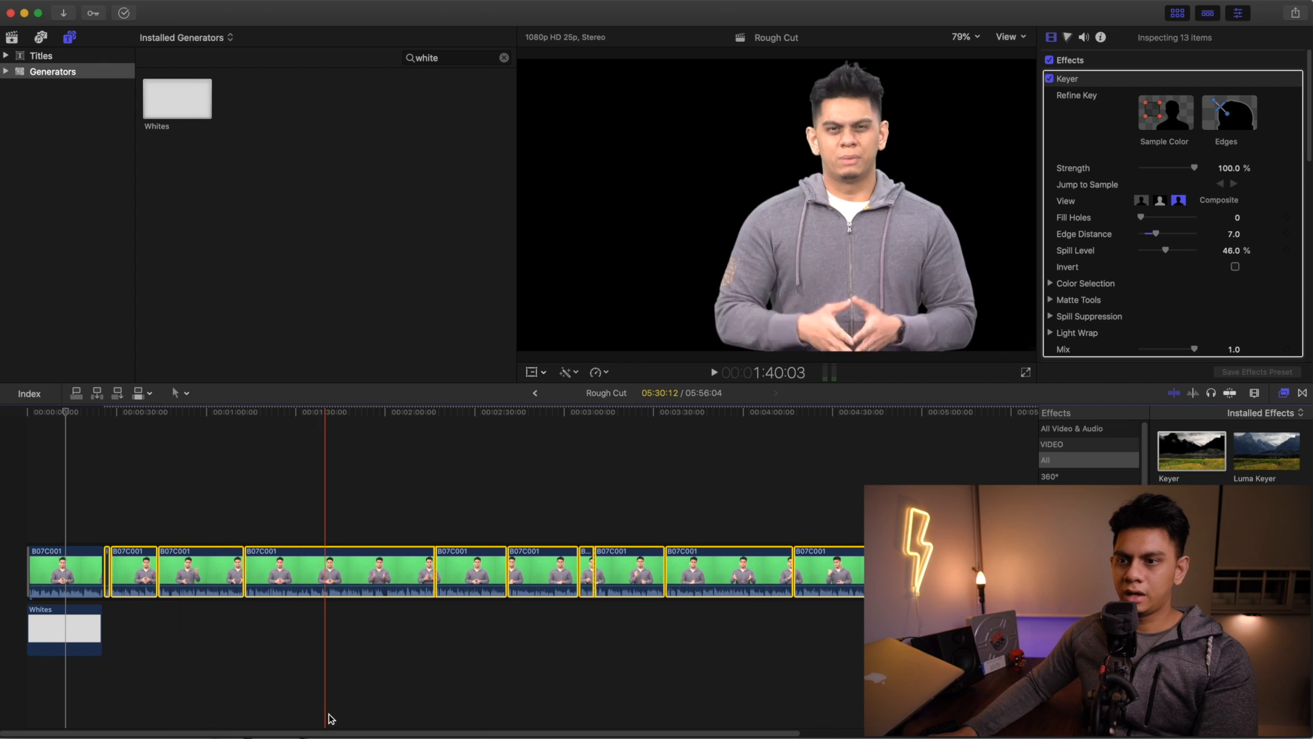
- Extend the Whites background generator to the end of the last green-screen clip
{"action": "left_click_drag", "start_coordinate": [94, 627], "coordinate": [957, 633]}
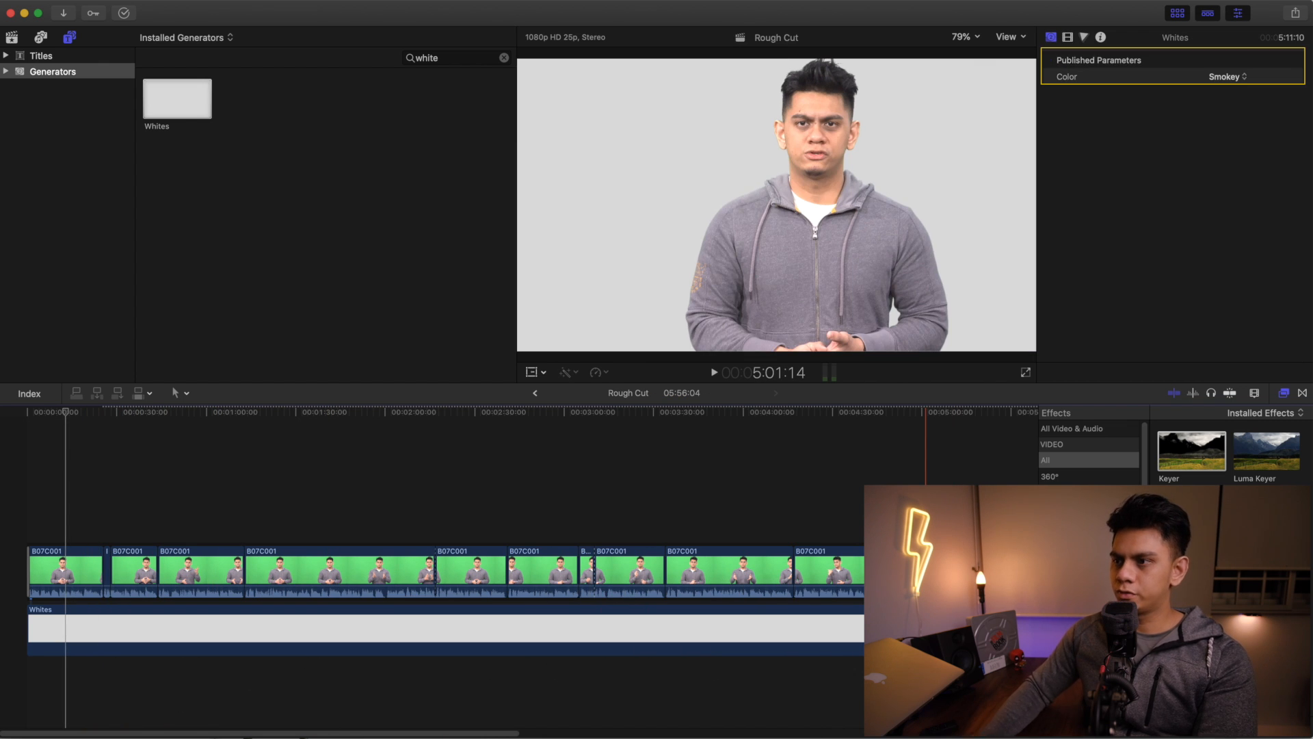
{"action": "key", "text": "super+minus"}
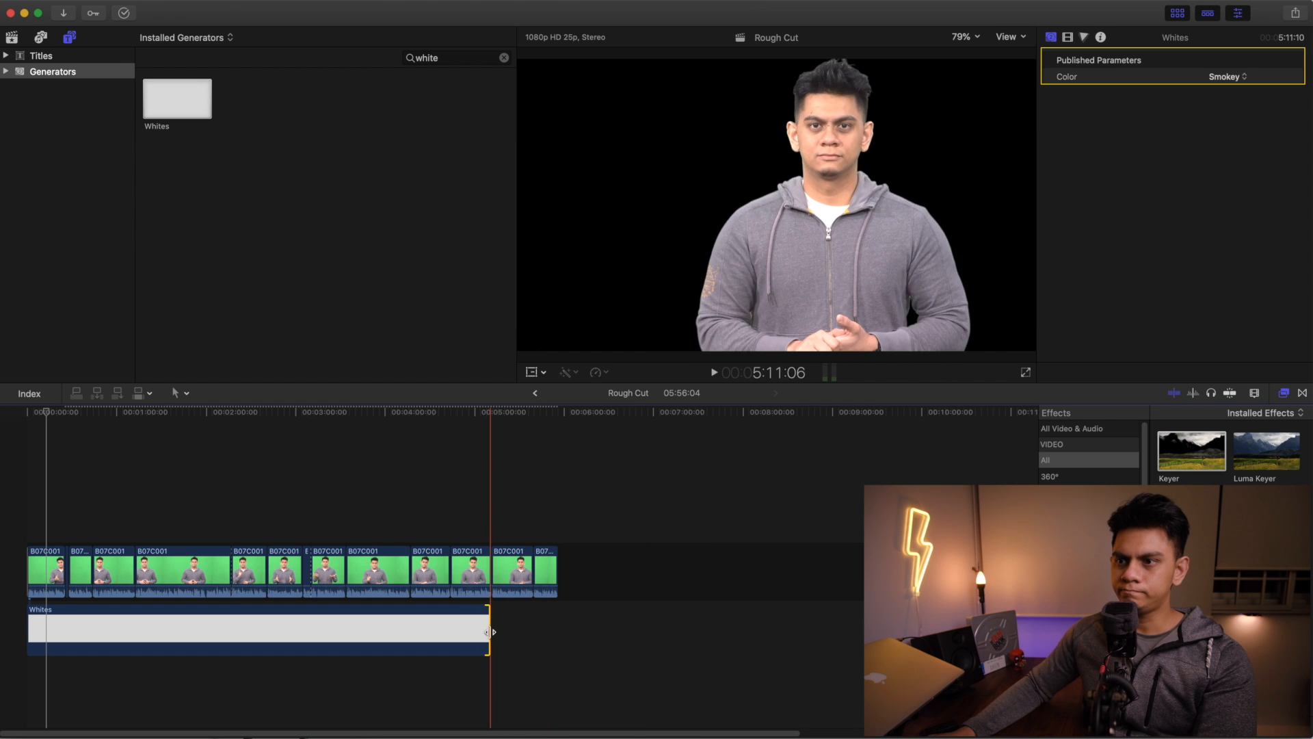
{"action": "left_click_drag", "start_coordinate": [491, 632], "coordinate": [557, 630]}
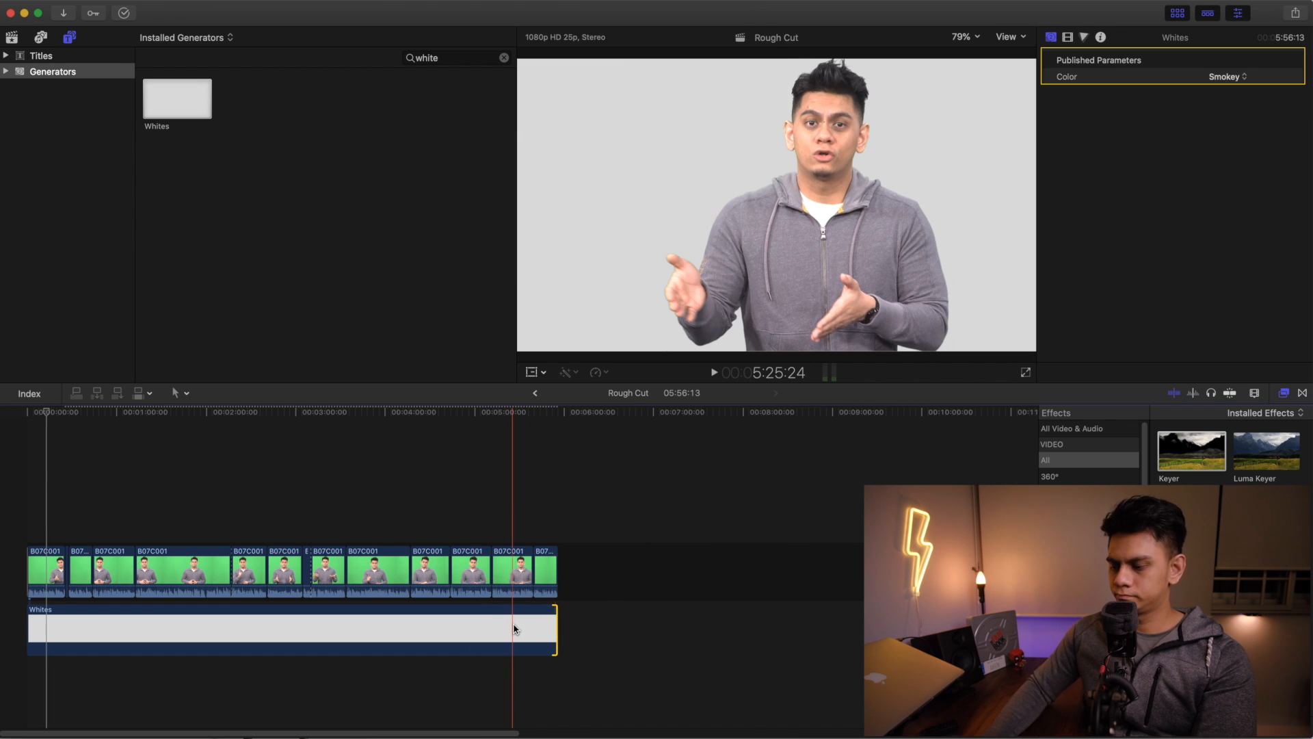
- Scale the 43:05 clip around 3:56 down to 58%
{"action": "key", "text": "super+minus"}
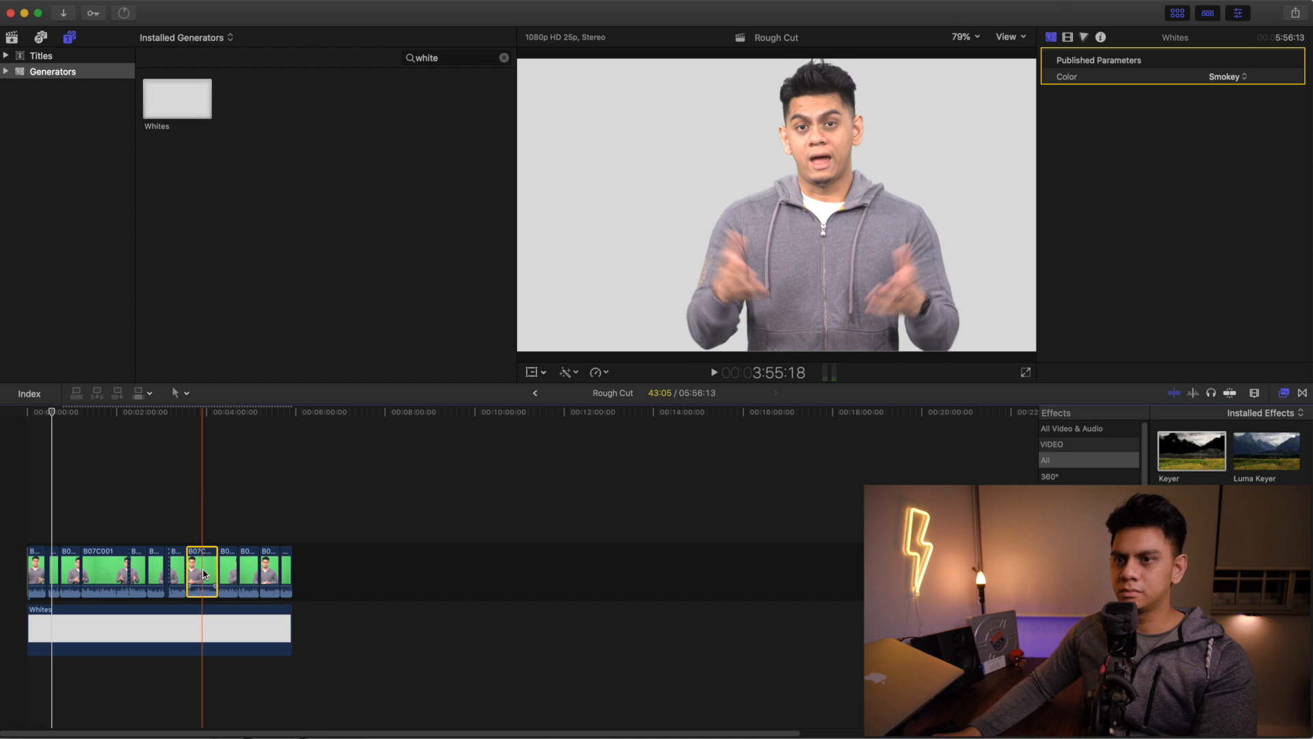
{"action": "left_click", "coordinate": [209, 571]}
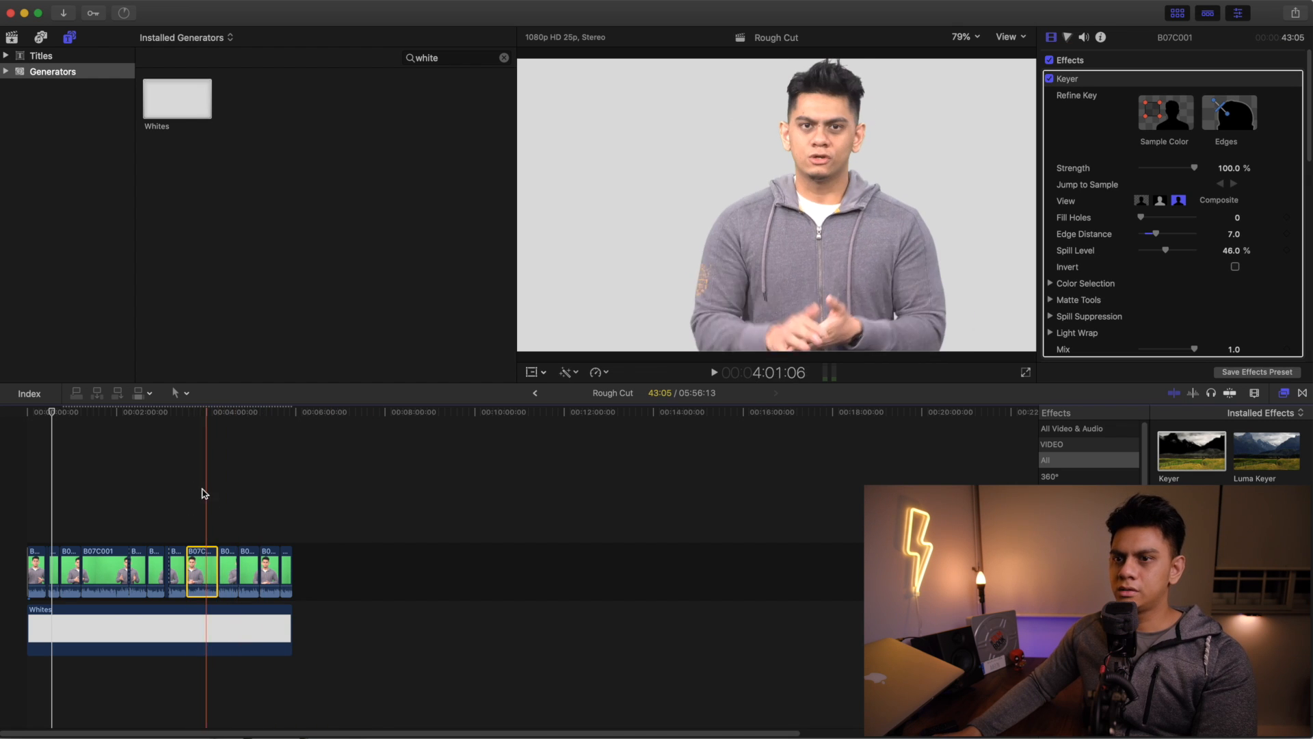
{"action": "left_click", "coordinate": [203, 414]}
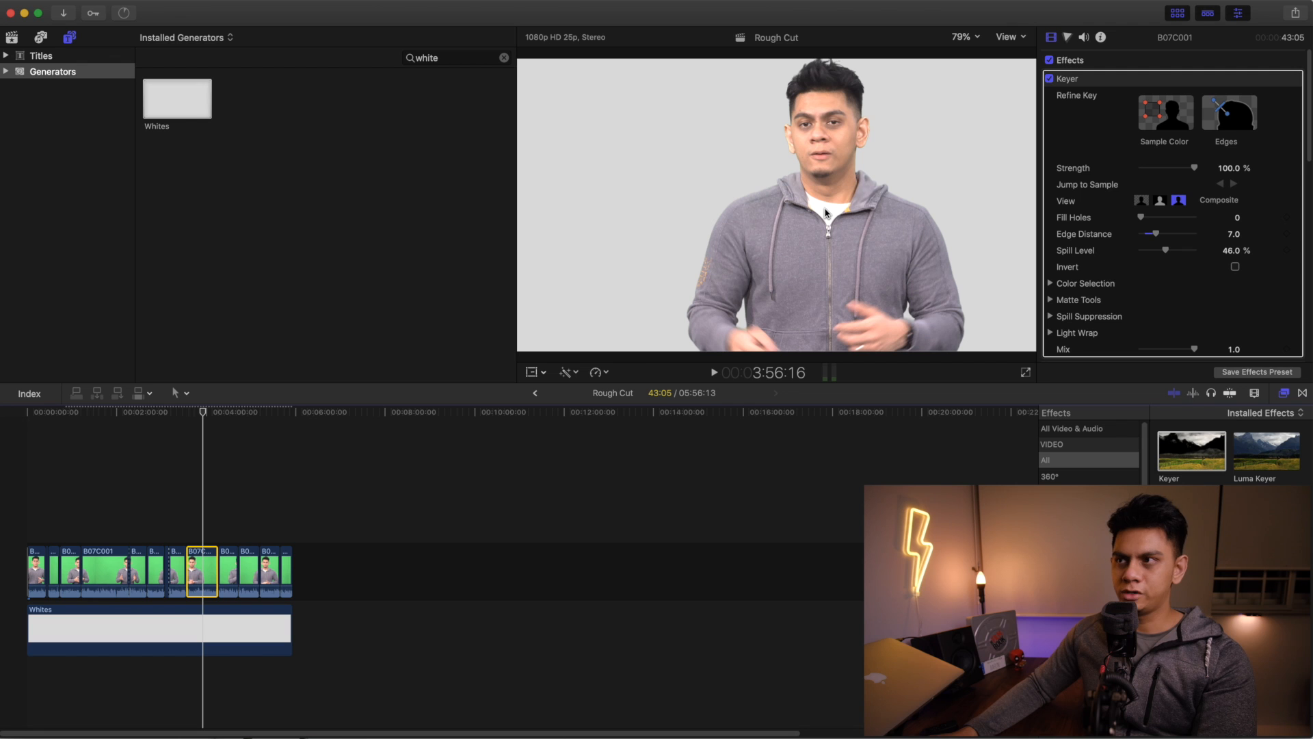
{"action": "left_click", "coordinate": [1050, 37]}
{"action": "scroll", "coordinate": [1151, 155], "scroll_direction": "down", "scroll_amount": 6}
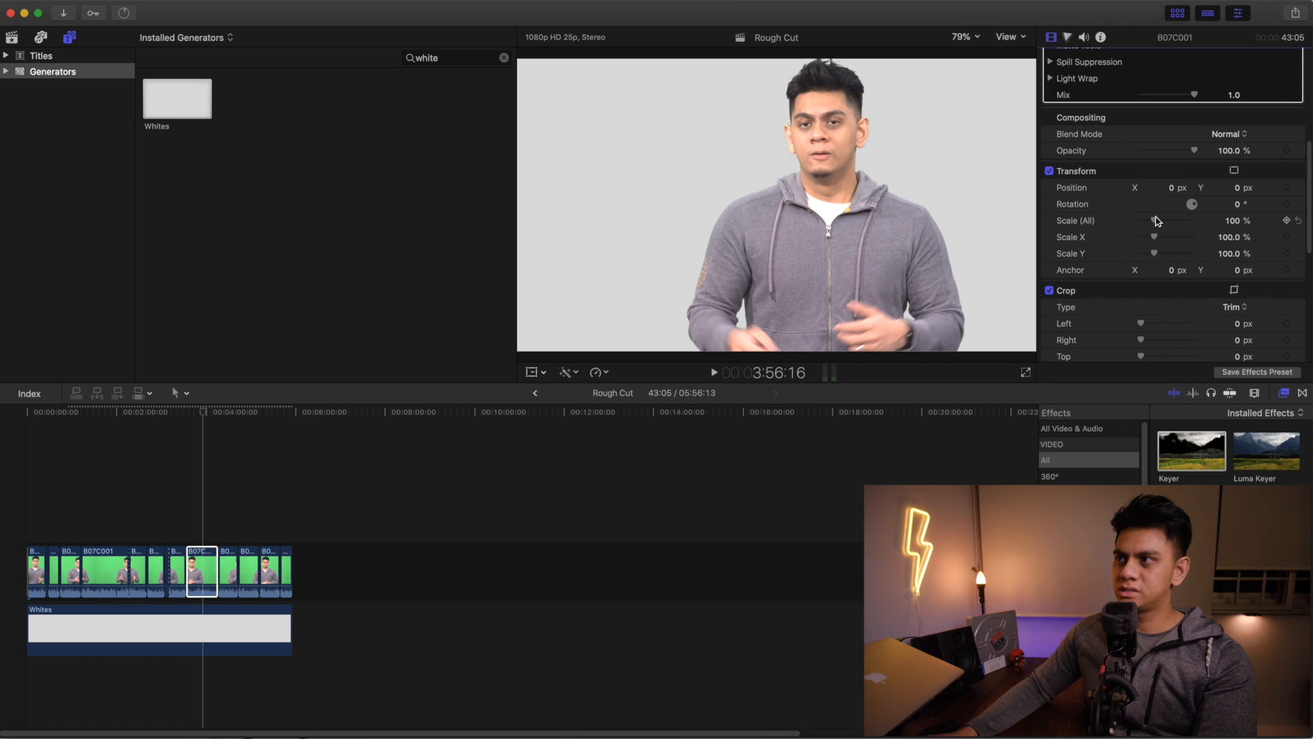
{"action": "left_click_drag", "start_coordinate": [1154, 223], "coordinate": [1153, 224]}
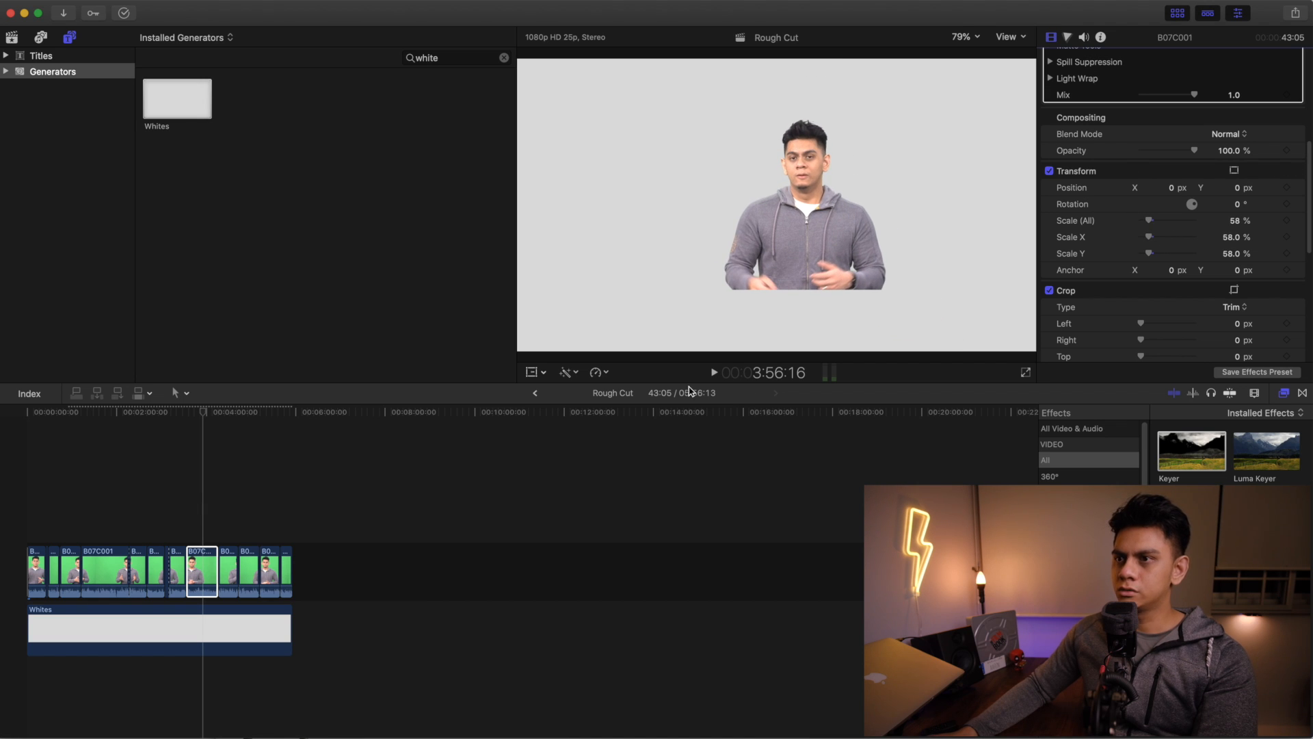
- Reposition the reduced subject with Transform so it sits in the lower-left corner of the frame
{"action": "left_click", "coordinate": [531, 373]}
{"action": "left_click_drag", "start_coordinate": [801, 220], "coordinate": [655, 287]}
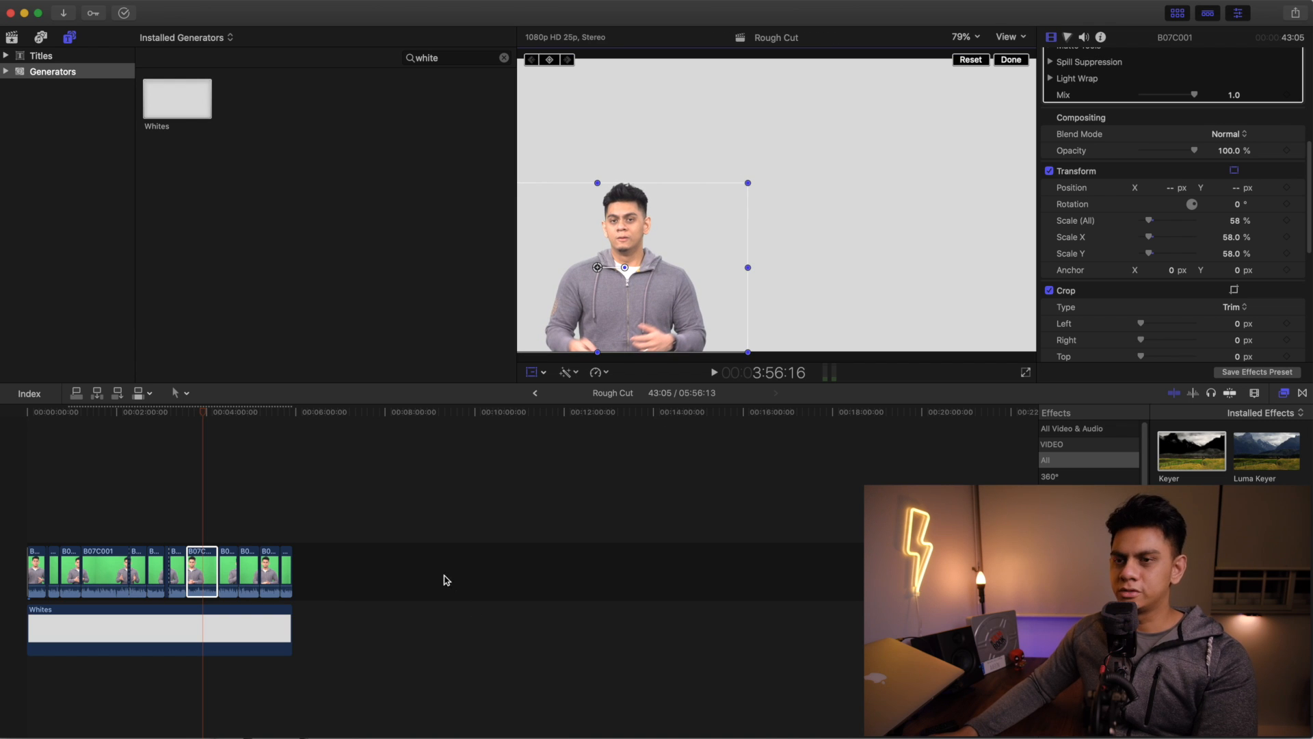
- Show the library's projects and clips, and play the repositioned clip from about 3:45
{"action": "left_click", "coordinate": [12, 41]}
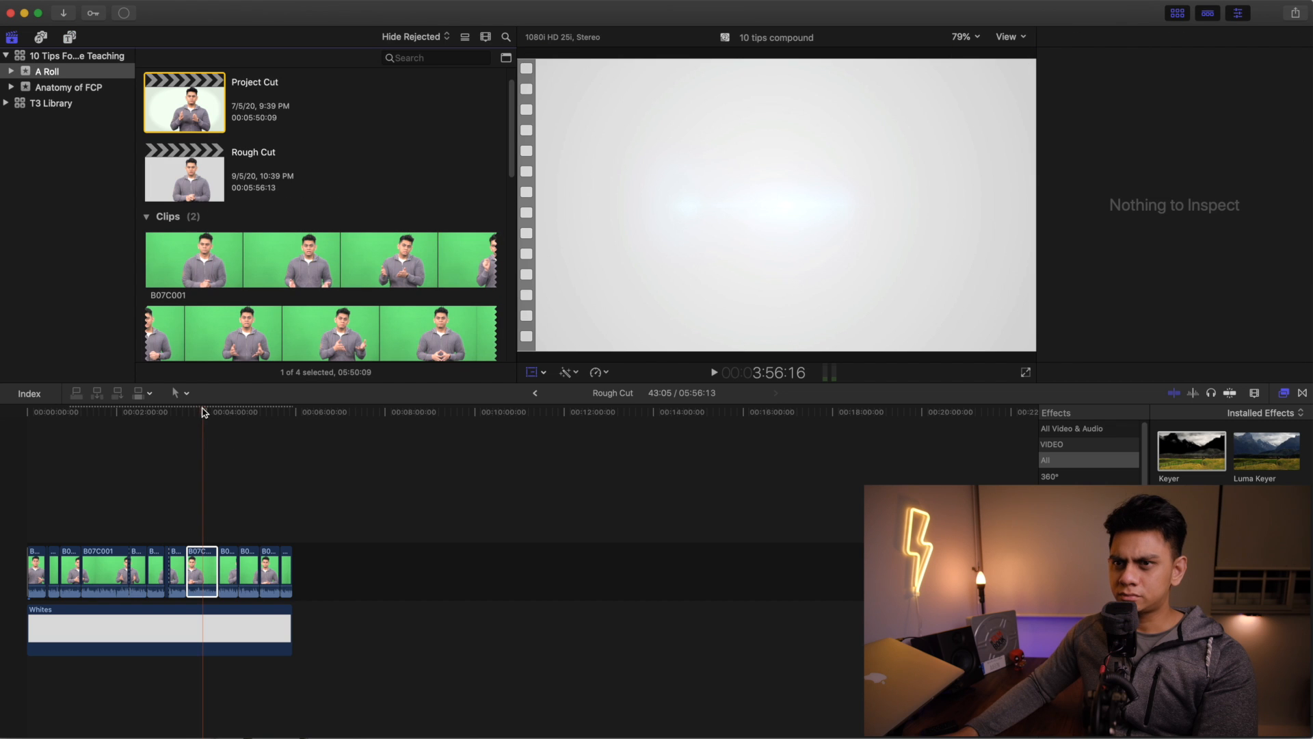
{"action": "mouse_move", "coordinate": [203, 417]}
{"action": "left_mouse_down"}
{"action": "mouse_move", "coordinate": [182, 412]}
{"action": "mouse_move", "coordinate": [193, 415]}
{"action": "left_mouse_up"}
{"action": "key", "text": "space"}
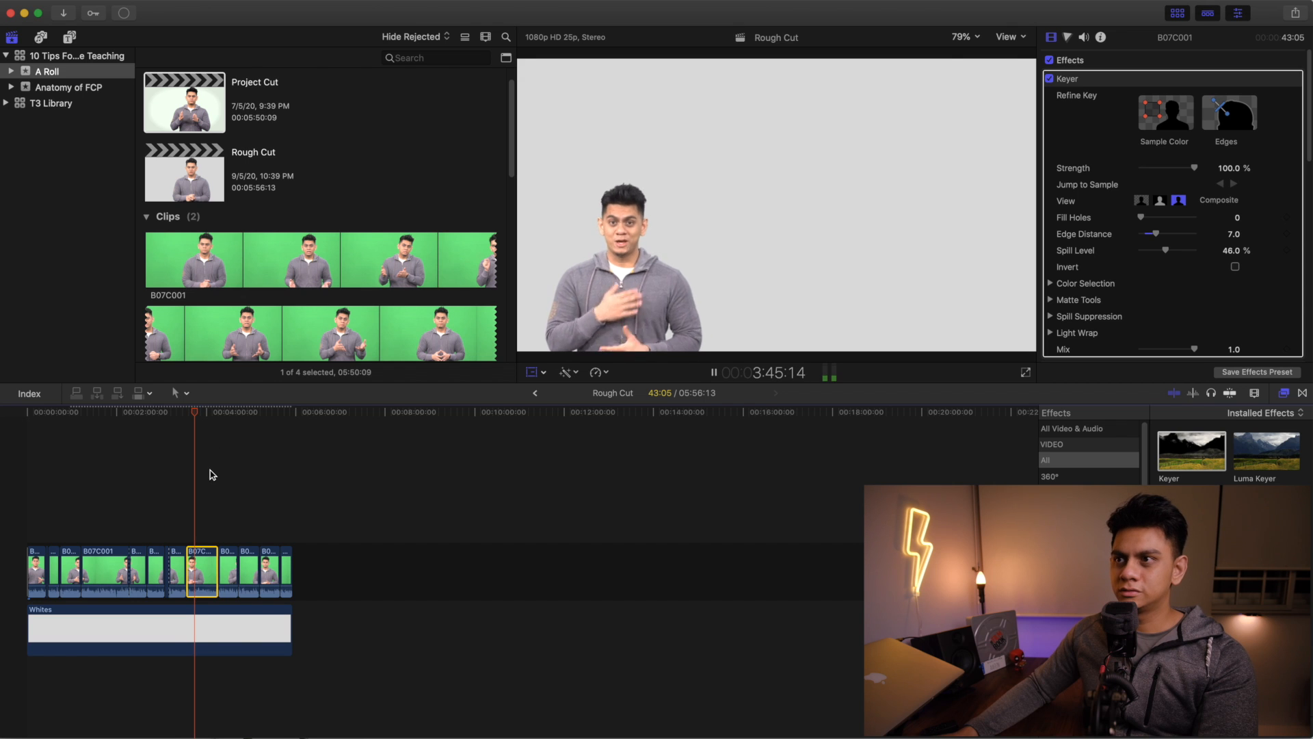
{"action": "key", "text": "space"}
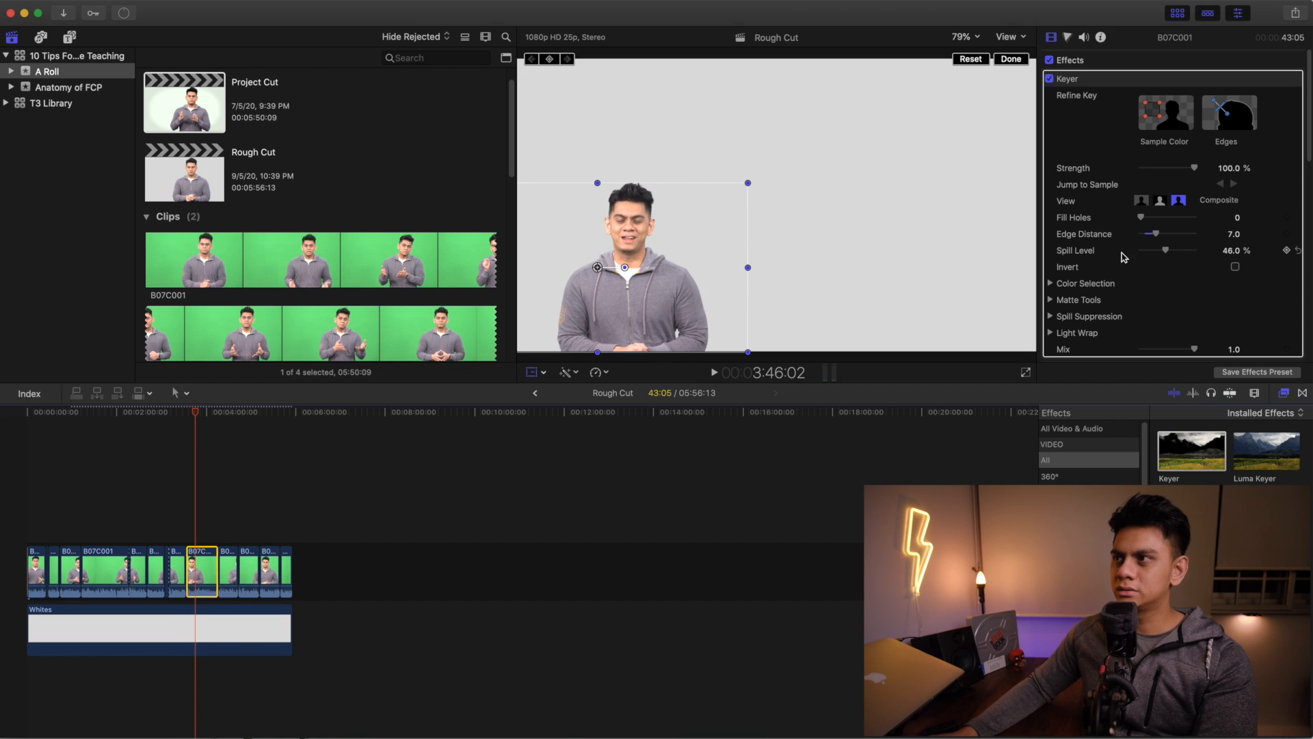
- Enlarge the same clip to 161% and reframe it as a close-up at about X -57.8 px, Y -397.3 px
{"action": "scroll", "coordinate": [1122, 257], "scroll_direction": "down", "scroll_amount": 5}
{"action": "scroll", "coordinate": [1121, 273], "scroll_direction": "down", "scroll_amount": 4}
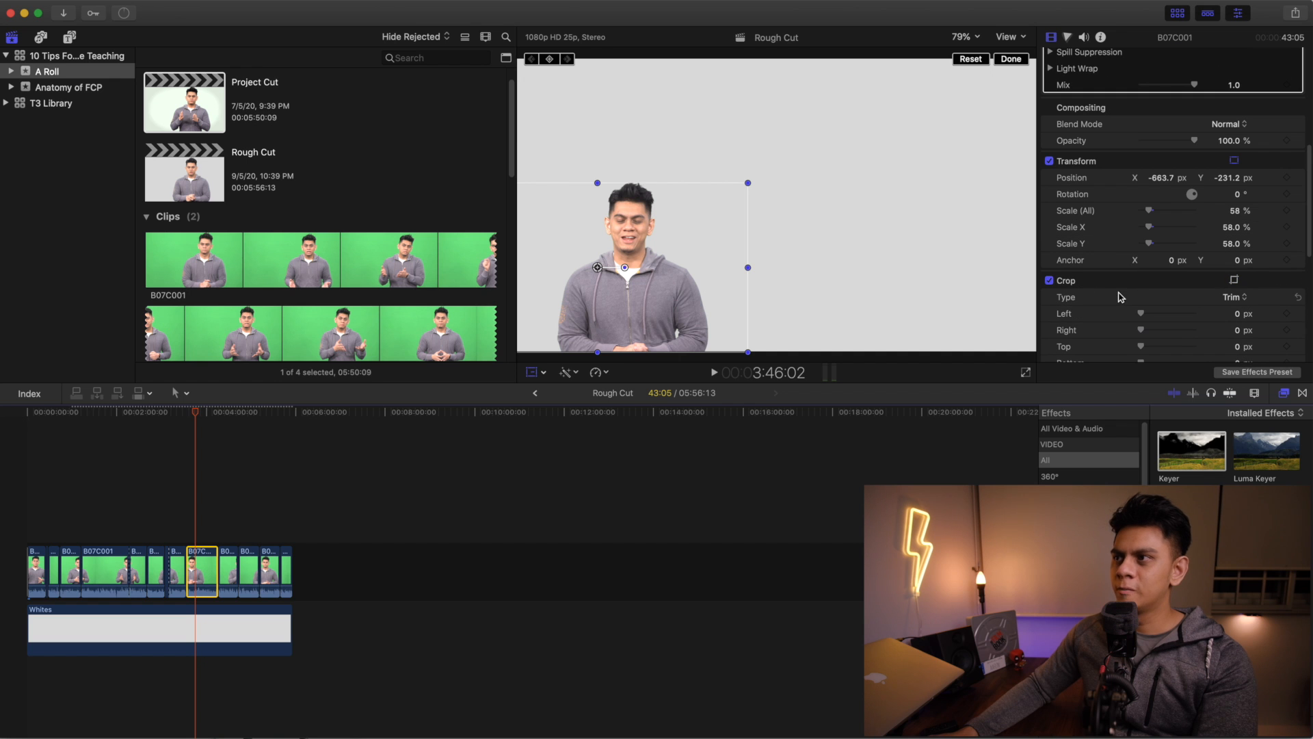
{"action": "left_click_drag", "start_coordinate": [1154, 215], "coordinate": [1166, 214]}
{"action": "left_click_drag", "start_coordinate": [717, 190], "coordinate": [896, 236]}
{"action": "left_click_drag", "start_coordinate": [920, 299], "coordinate": [906, 296]}
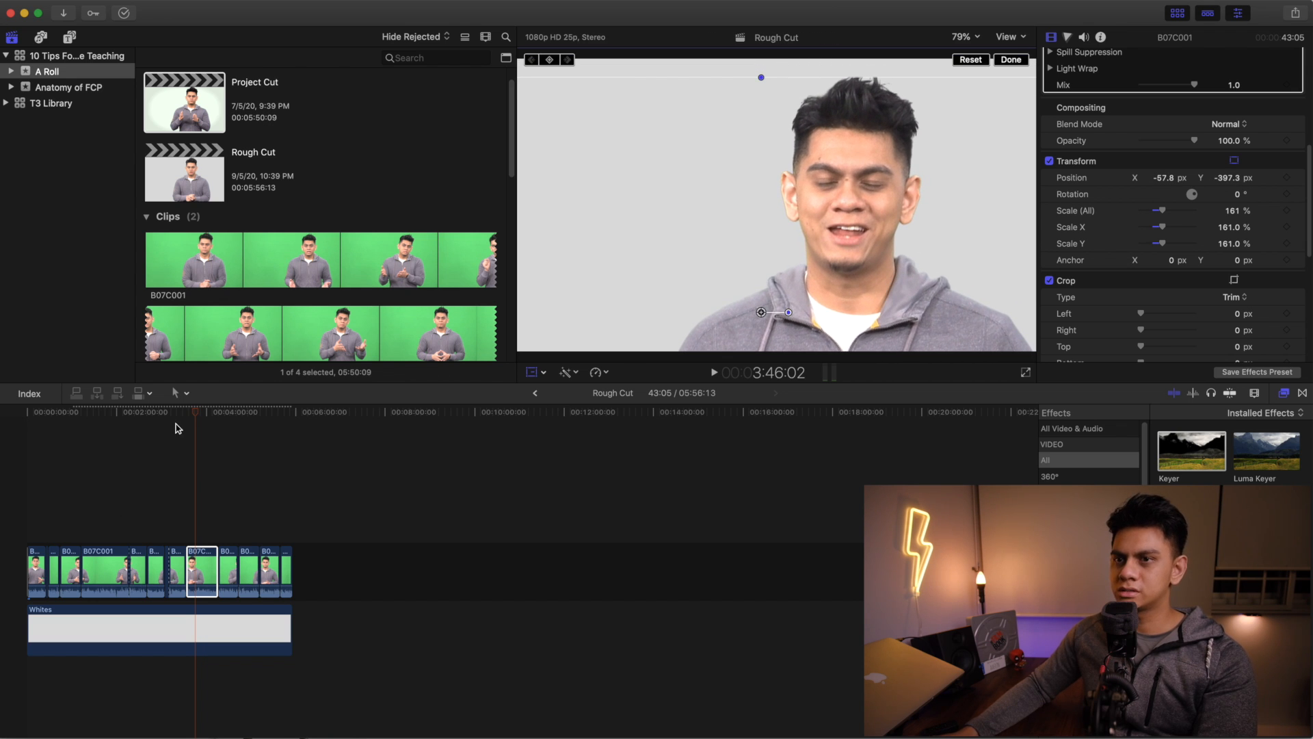
- Play the cut into the enlarged clip from about 3:31, and preview the close-up around 3:48
{"action": "left_click", "coordinate": [184, 413]}
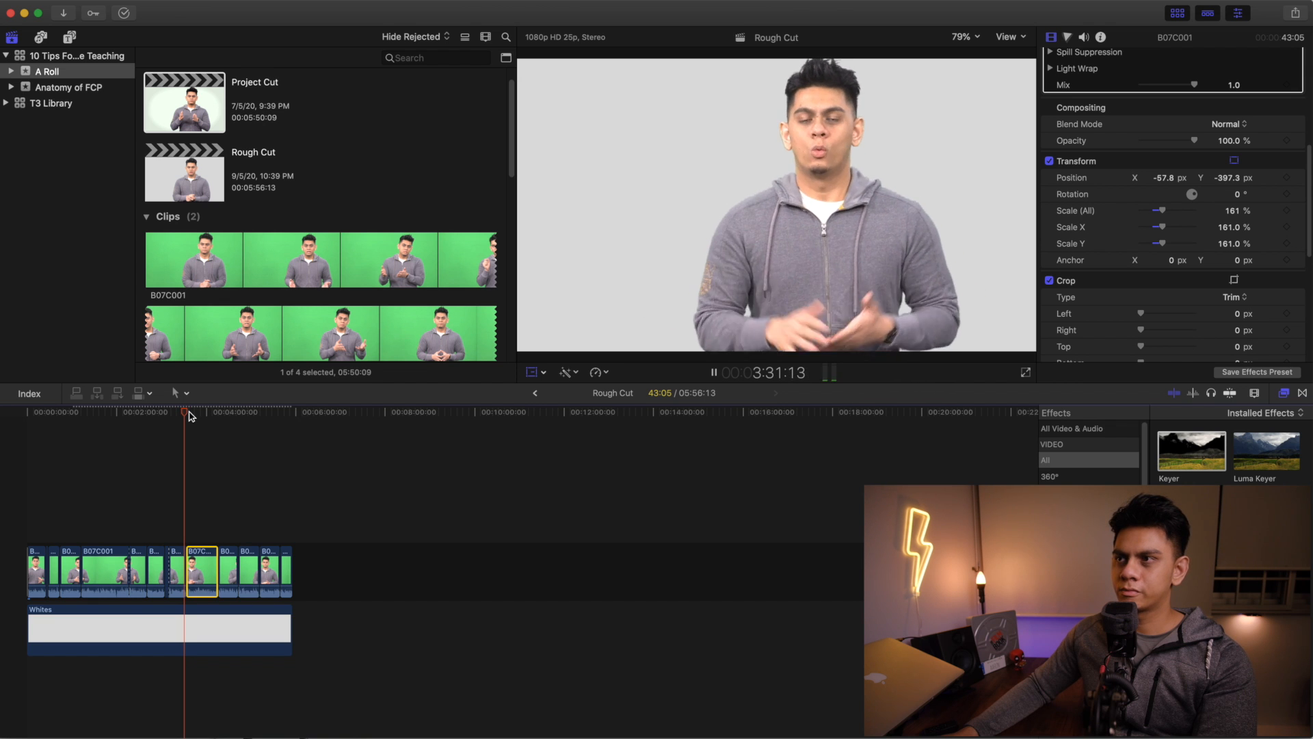
{"action": "left_click", "coordinate": [198, 414]}
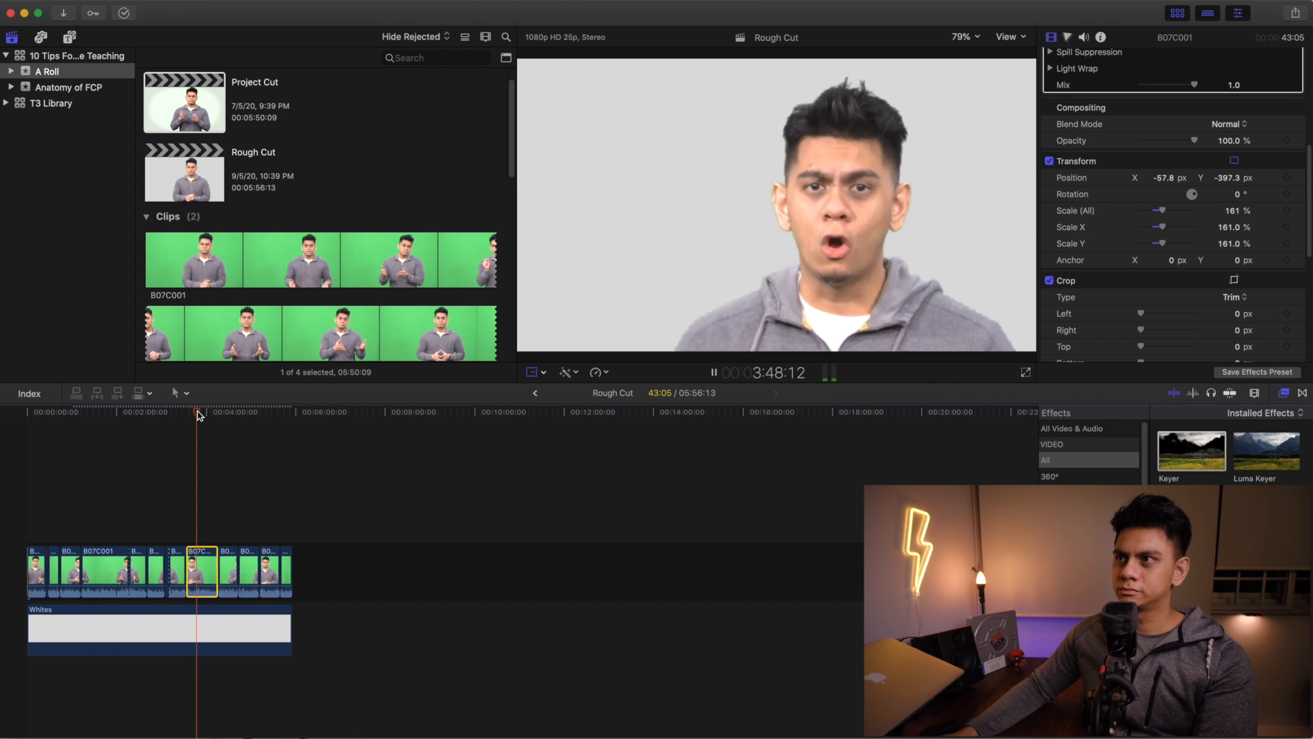